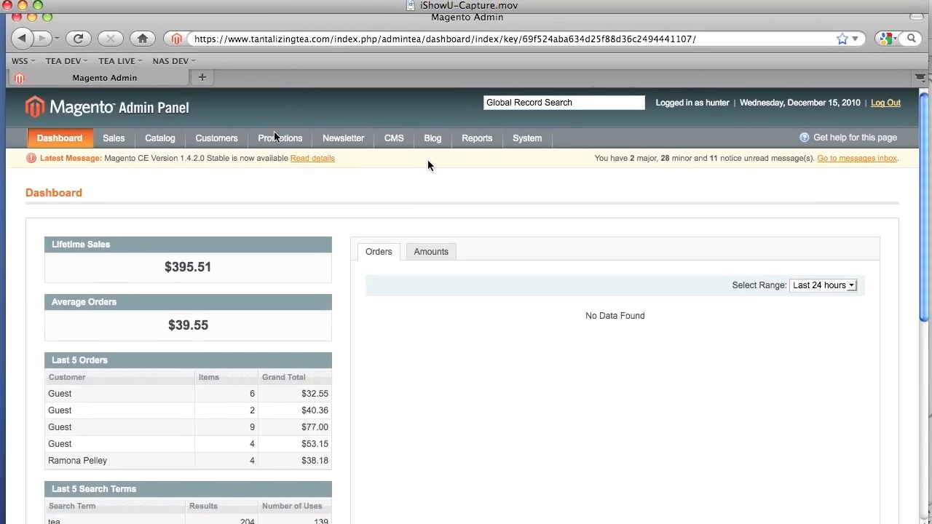
Open the list of shopping cart price rules in the store's promotions
{"action": "left_click", "coordinate": [191, 513]}
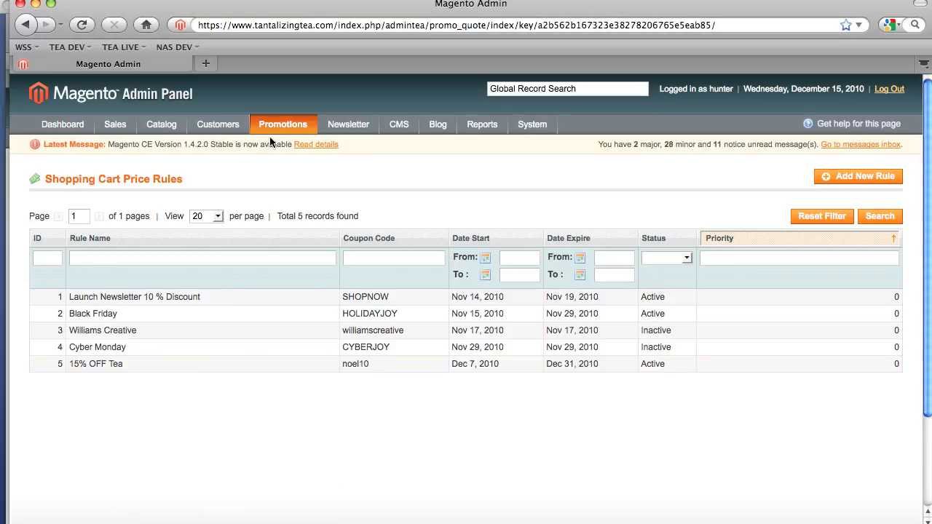
{"action": "mouse_move", "coordinate": [273, 127]}
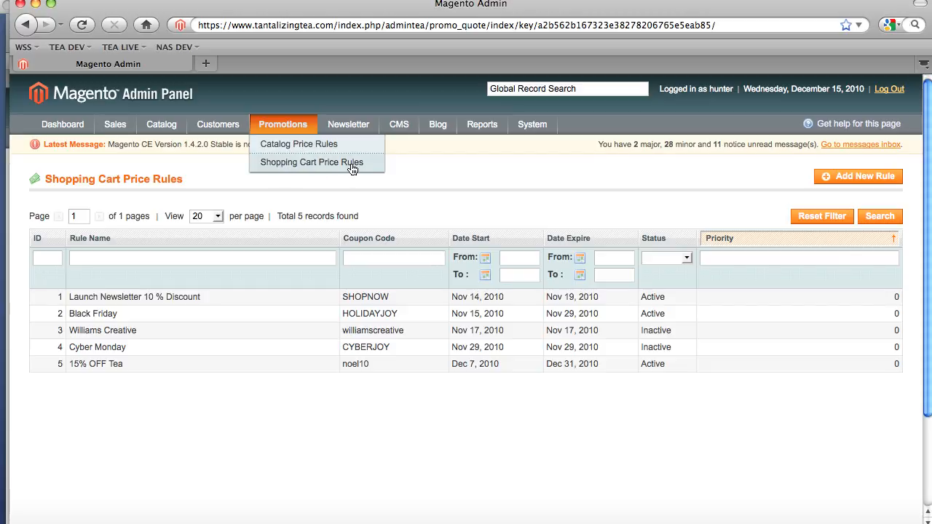
{"action": "left_click", "coordinate": [326, 165]}
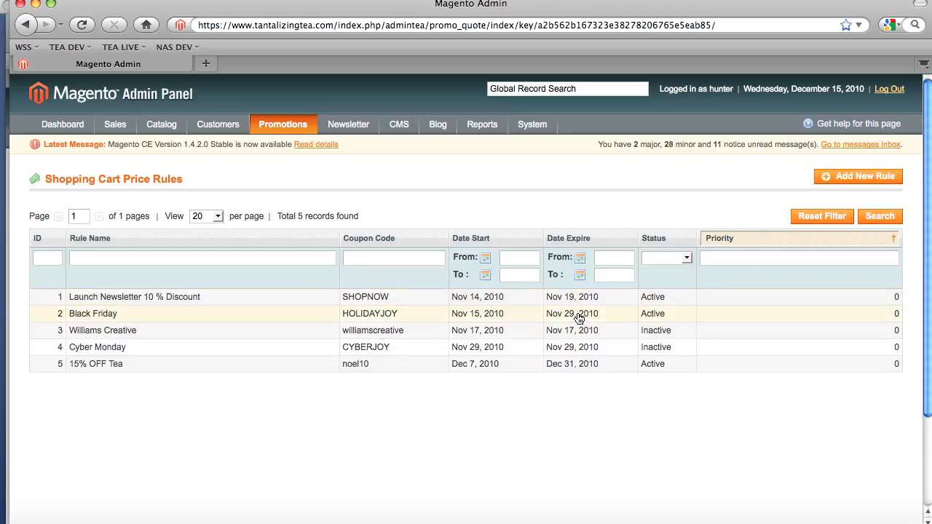
Set the status of the Black Friday rule to Inactive and save the rule
{"action": "left_click", "coordinate": [383, 313]}
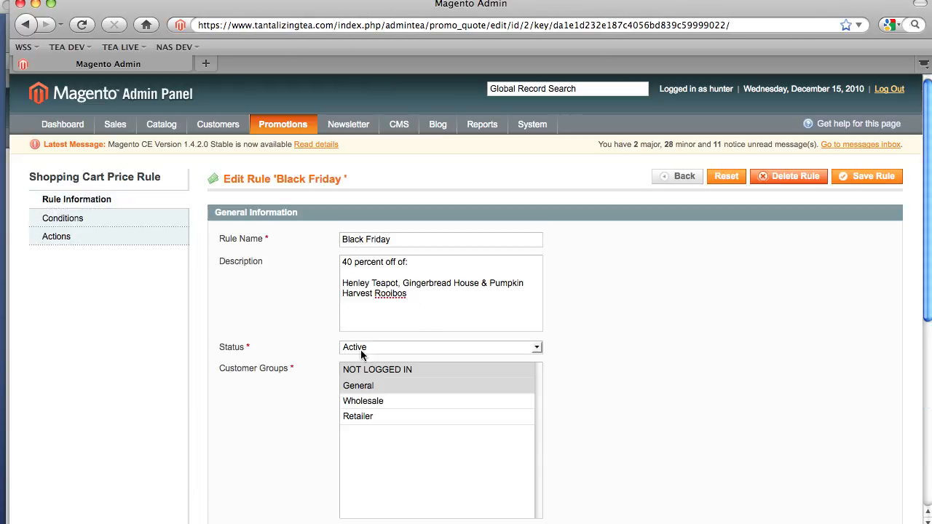
{"action": "left_click", "coordinate": [361, 348]}
{"action": "left_click", "coordinate": [364, 370]}
{"action": "left_click", "coordinate": [866, 176]}
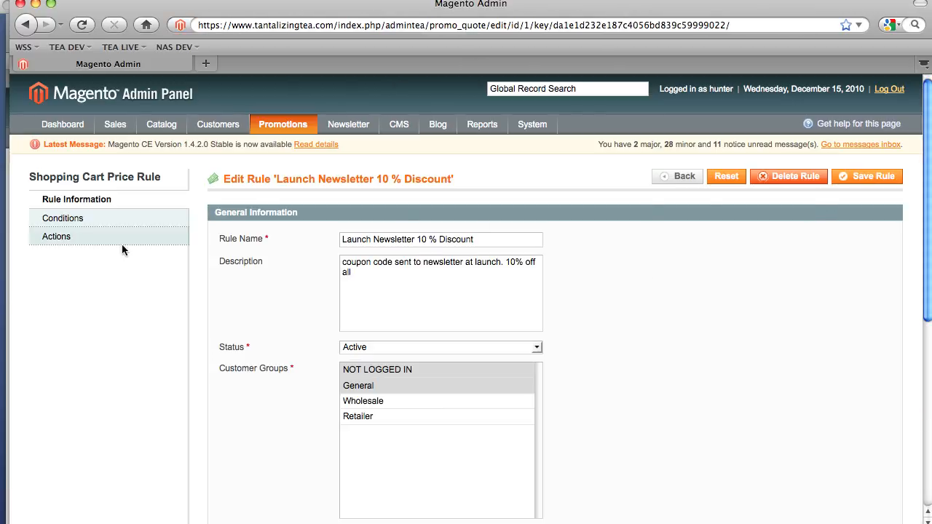
Set the status of the Launch Newsletter 10 % Discount rule to Inactive and save the rule
{"action": "left_click", "coordinate": [365, 347]}
{"action": "left_click", "coordinate": [360, 368]}
{"action": "left_click", "coordinate": [868, 176]}
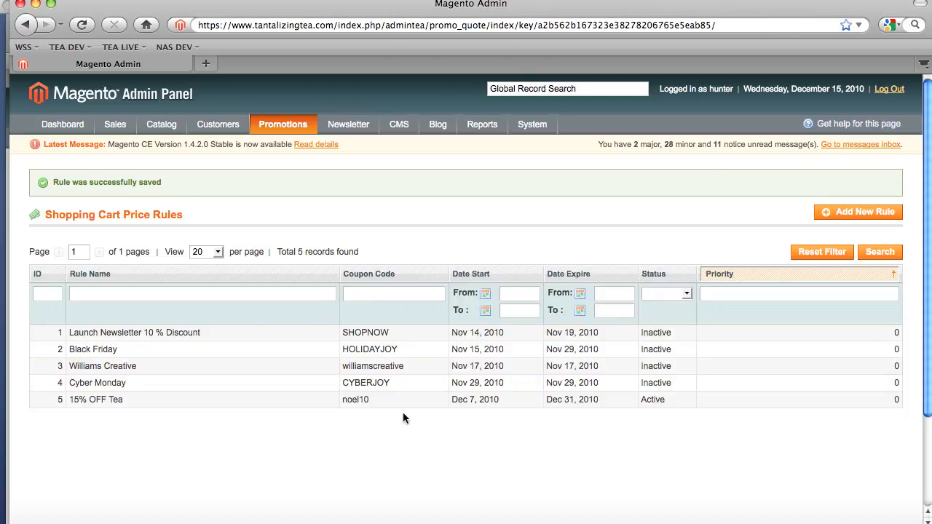
Review the rule information, conditions and actions of the 15% OFF Tea rule, and return to the rule list
{"action": "left_click", "coordinate": [104, 405]}
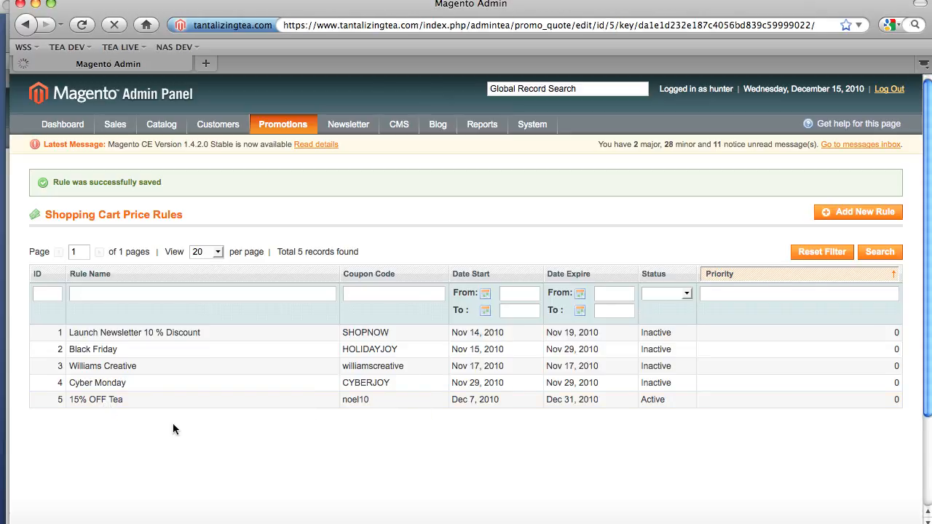
{"action": "left_click_drag", "start_coordinate": [926, 187], "coordinate": [913, 229]}
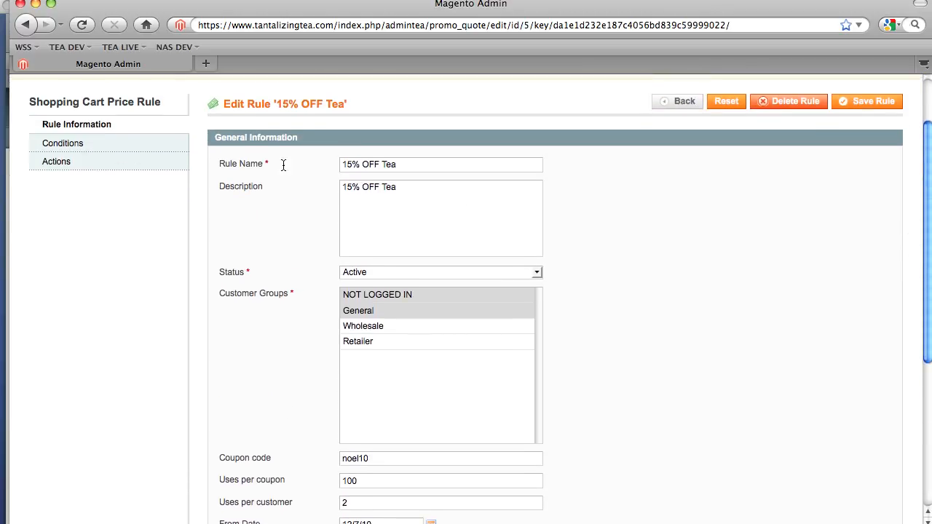
{"action": "left_click", "coordinate": [53, 146]}
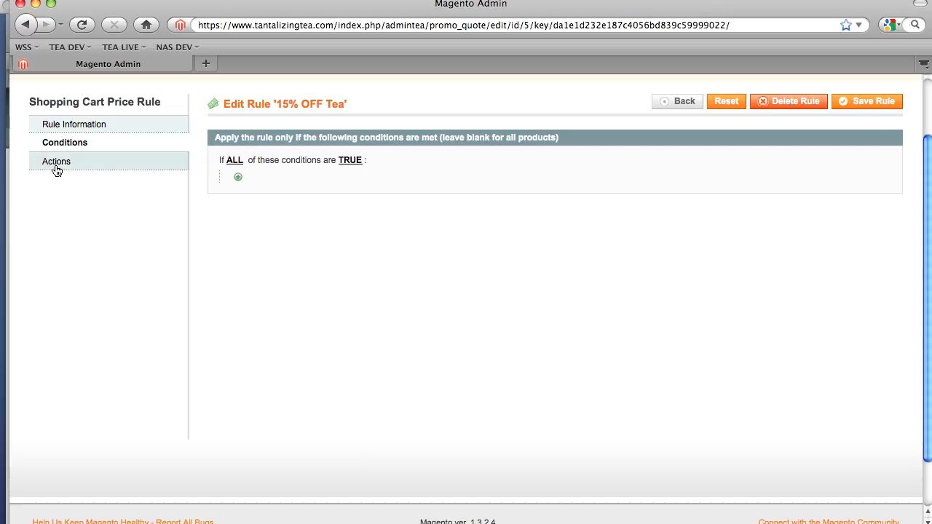
{"action": "left_click", "coordinate": [55, 162]}
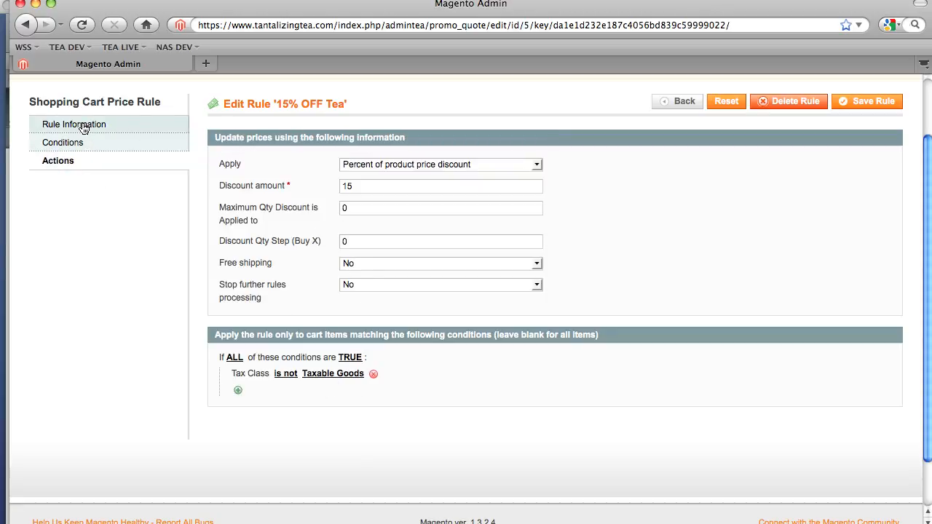
{"action": "scroll", "coordinate": [129, 225], "scroll_direction": "up", "scroll_amount": 2}
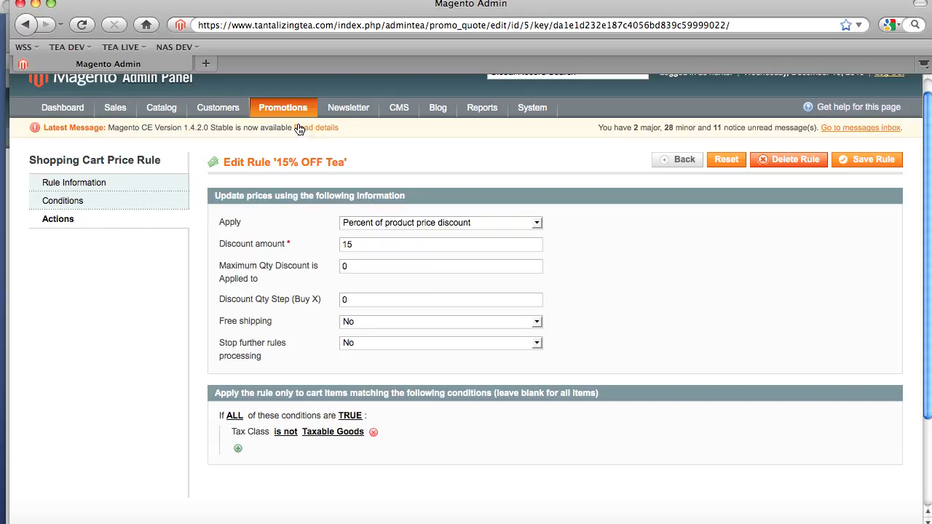
{"action": "left_click", "coordinate": [683, 159]}
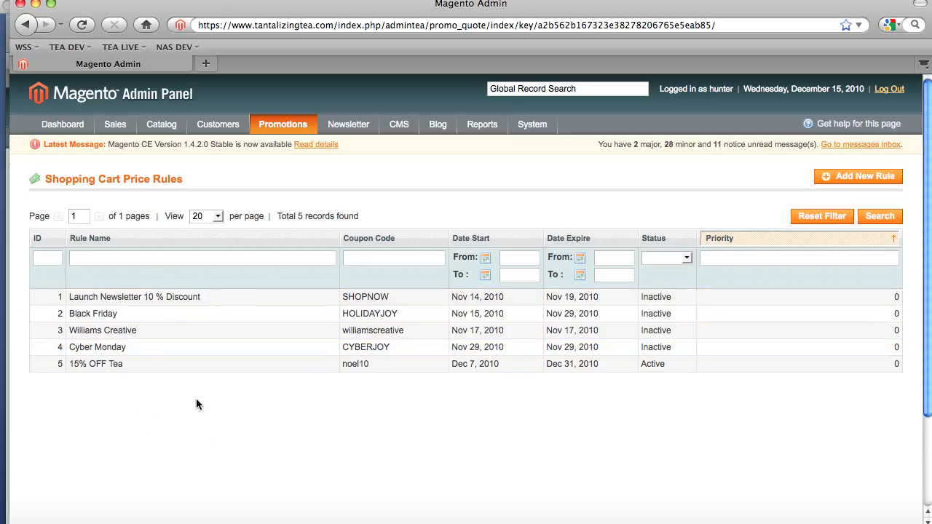
Add a new shopping cart price rule with "15% OFF All Items" as both its name and description
{"action": "left_click", "coordinate": [857, 184]}
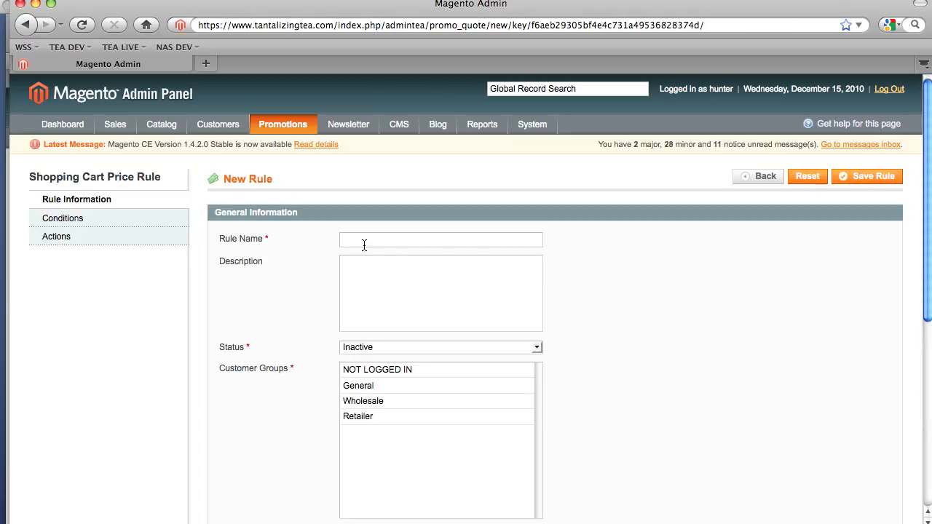
{"action": "scroll", "coordinate": [925, 244], "scroll_direction": "down", "scroll_amount": 1}
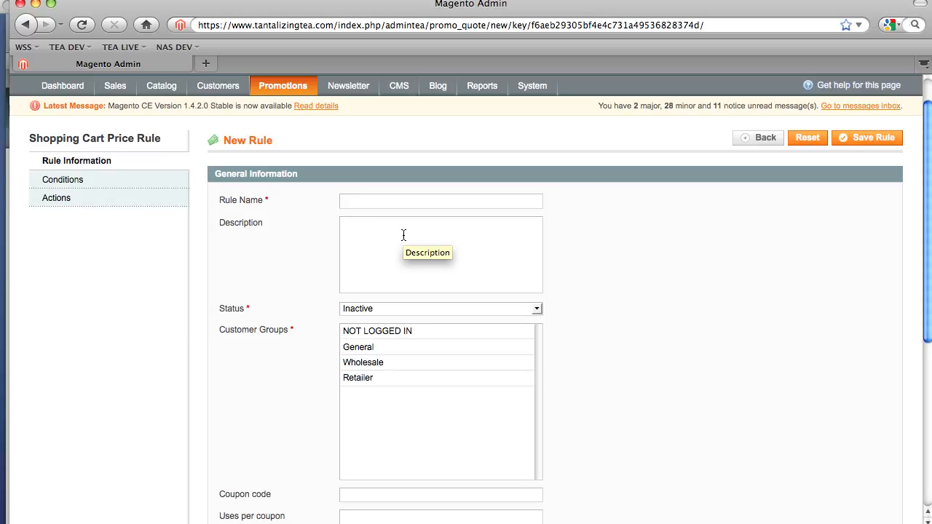
{"action": "type", "text": "15% OFF AL"}
{"action": "key", "text": "BackSpace"}
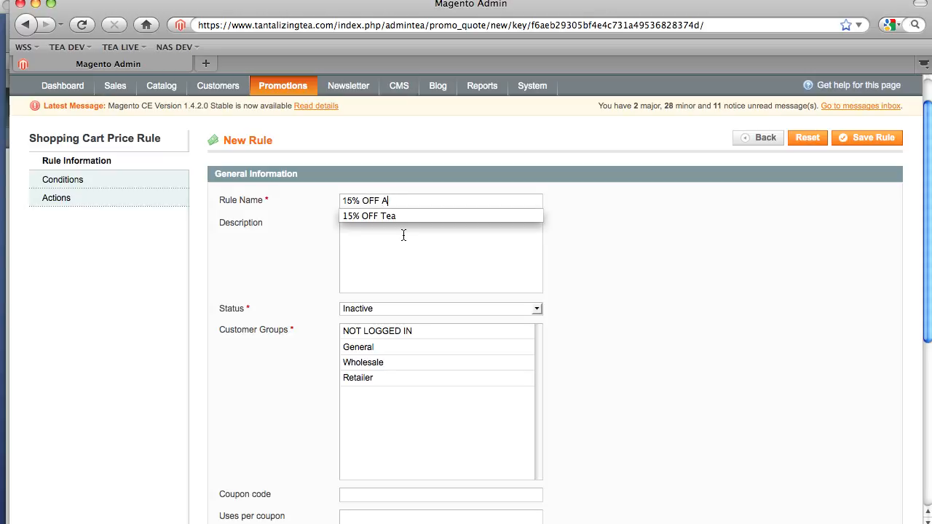
{"action": "type", "text": "ll Items"}
{"action": "left_click", "coordinate": [403, 234]}
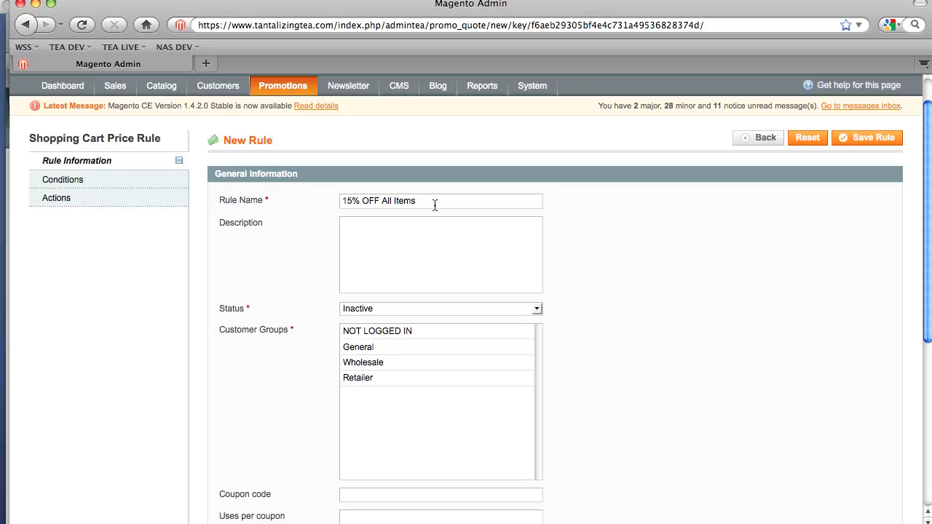
{"action": "left_click_drag", "start_coordinate": [435, 205], "coordinate": [334, 203]}
{"action": "left_click", "coordinate": [351, 219]}
{"action": "type", "text": "15% OFF All Items"}
Set the new rule's status to Active and assign it to the NOT LOGGED IN and General customer groups
{"action": "left_click", "coordinate": [366, 310]}
{"action": "left_click", "coordinate": [363, 320]}
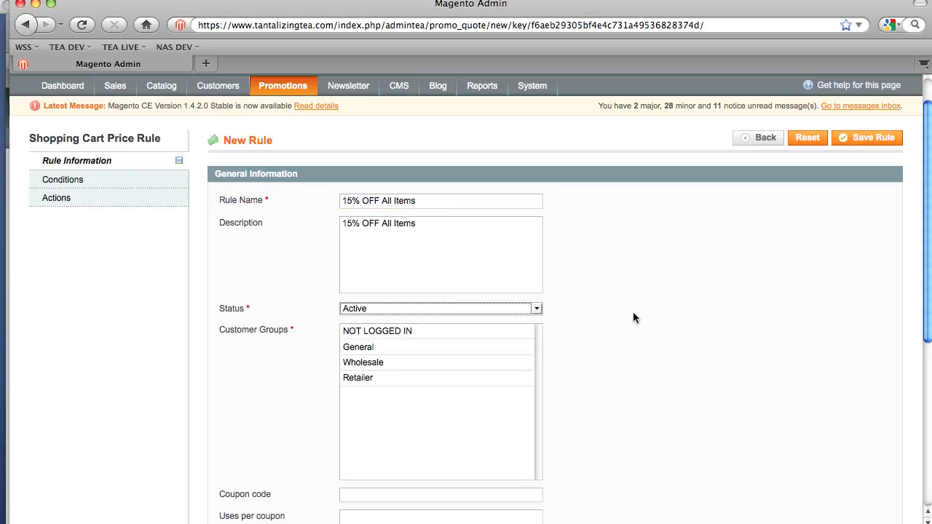
{"action": "scroll", "coordinate": [925, 219], "scroll_direction": "down", "scroll_amount": 3}
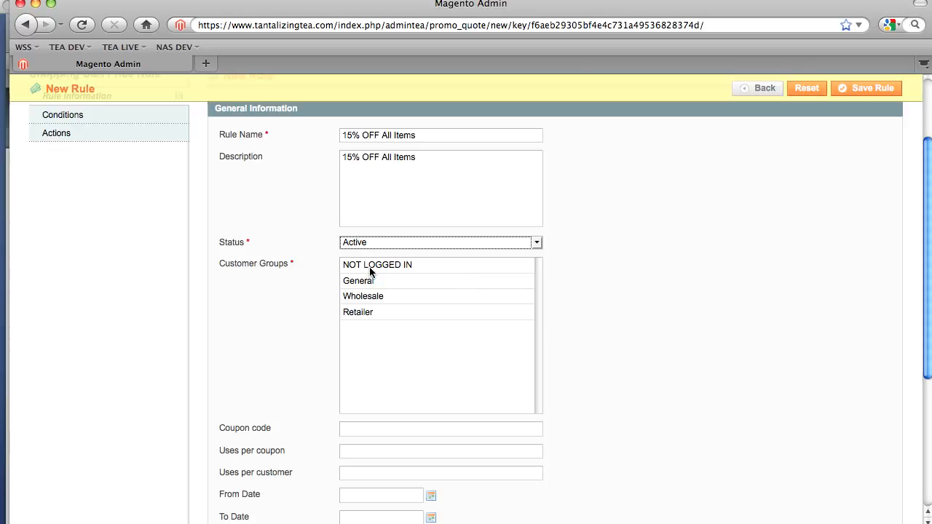
{"action": "left_click", "coordinate": [370, 270]}
{"action": "left_click", "coordinate": [364, 284], "text": "super"}
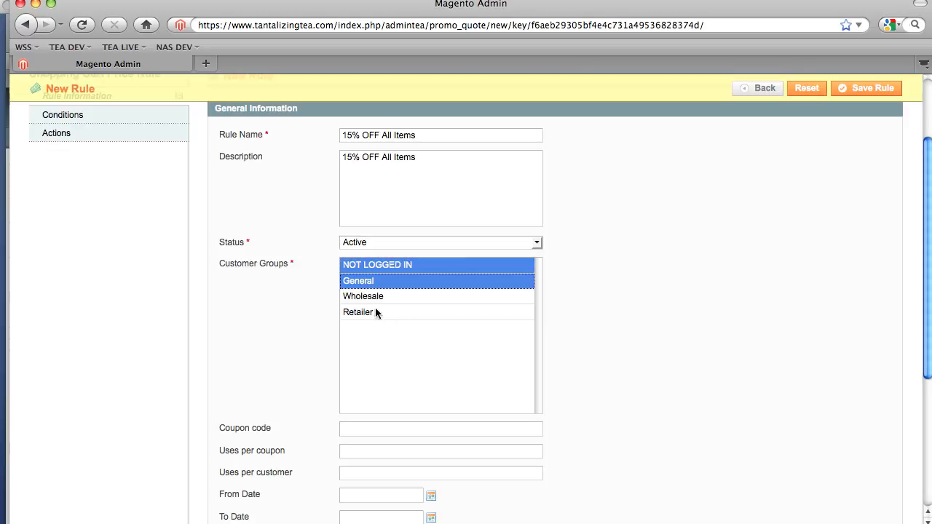
Give the rule the coupon code NOEL15, with 100 uses per coupon and 5 uses per customer
{"action": "scroll", "coordinate": [899, 298], "scroll_direction": "down", "scroll_amount": 3}
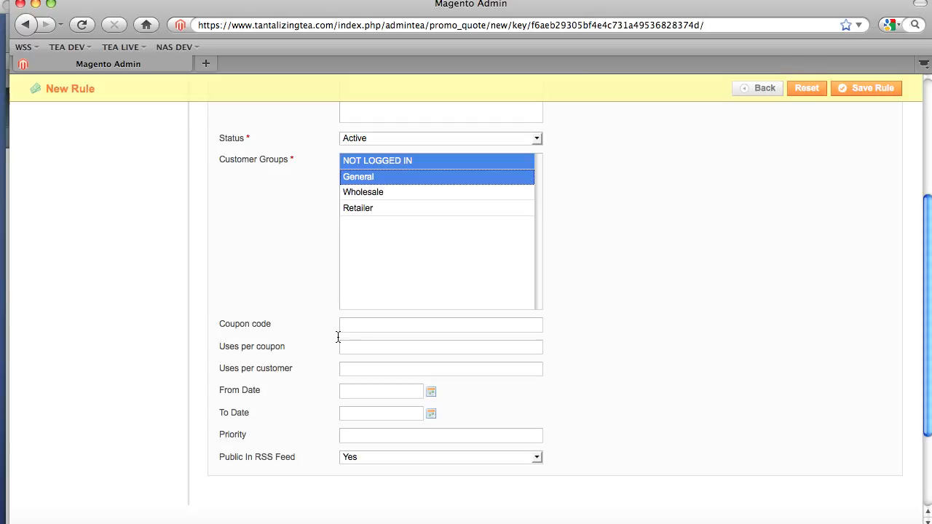
{"action": "left_click", "coordinate": [359, 326]}
{"action": "type", "text": "NOEL"}
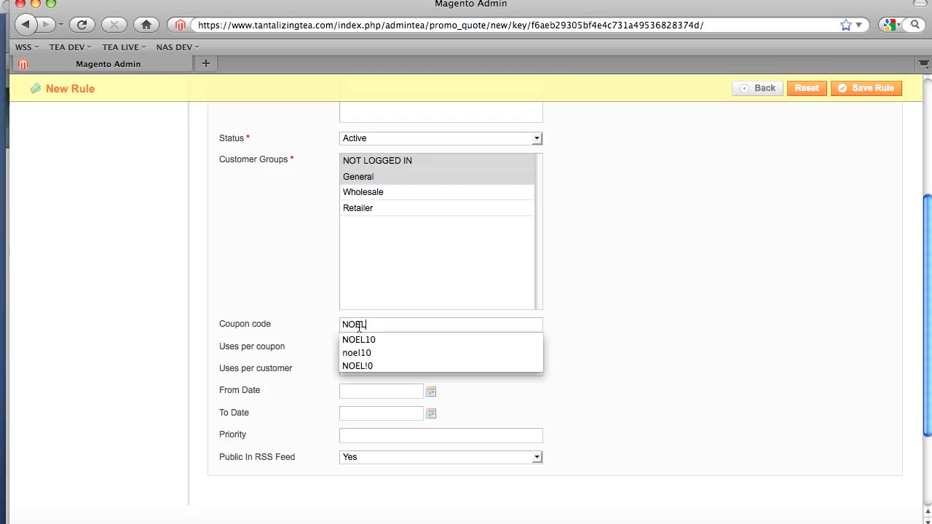
{"action": "type", "text": "15"}
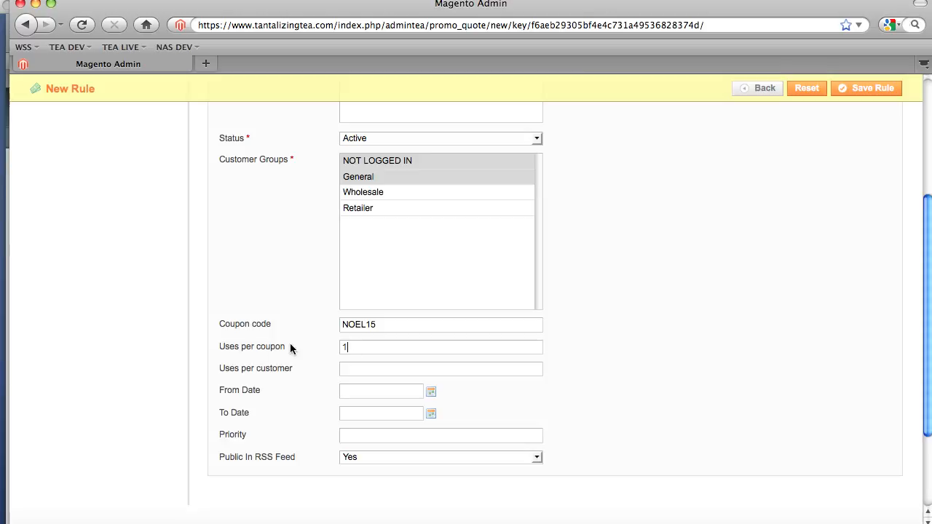
{"action": "type", "text": "100"}
{"action": "key", "text": "Tab"}
{"action": "left_click", "coordinate": [355, 368]}
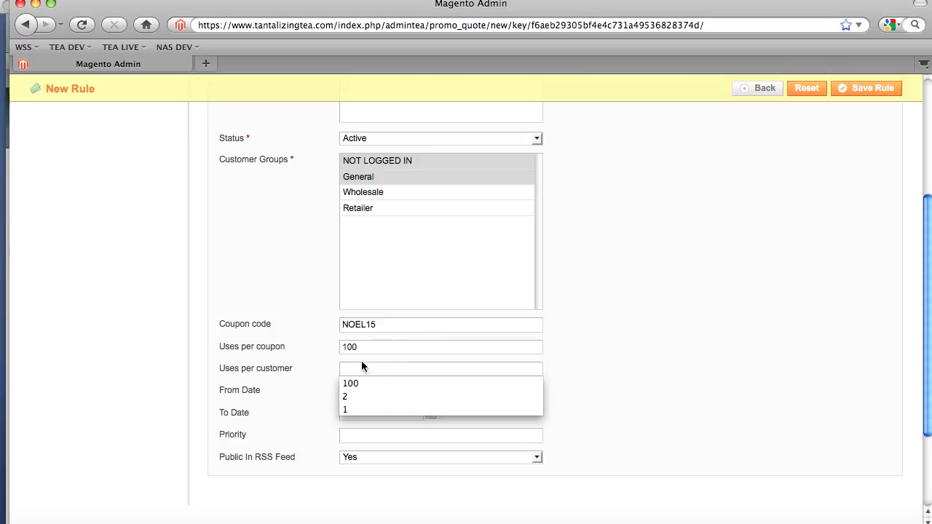
{"action": "type", "text": "5"}
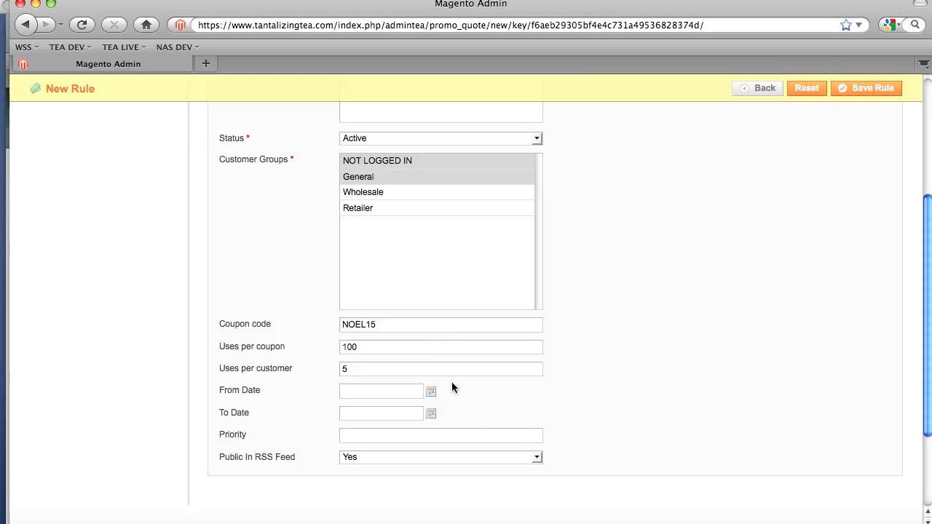
Make the rule valid from 12/15/10 to 12/19/10 and set Public In RSS Feed to No
{"action": "left_click", "coordinate": [431, 413]}
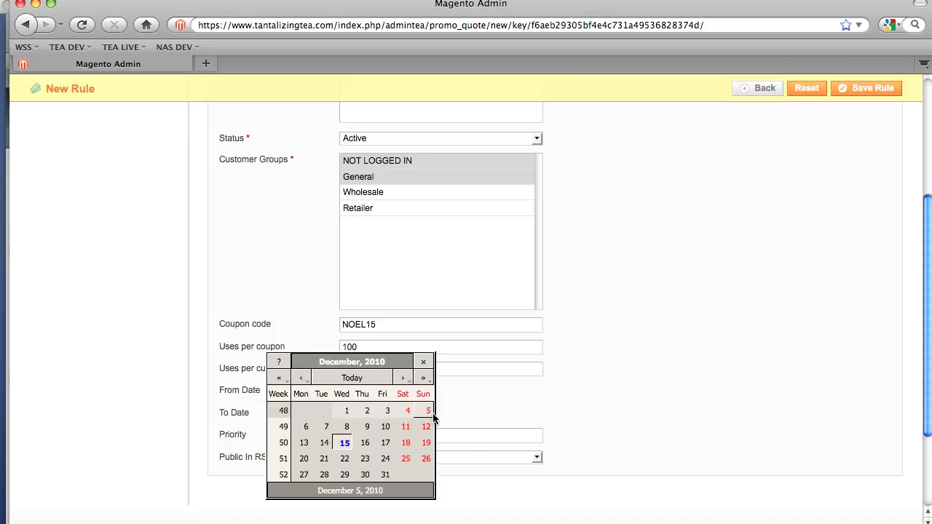
{"action": "left_click", "coordinate": [426, 442]}
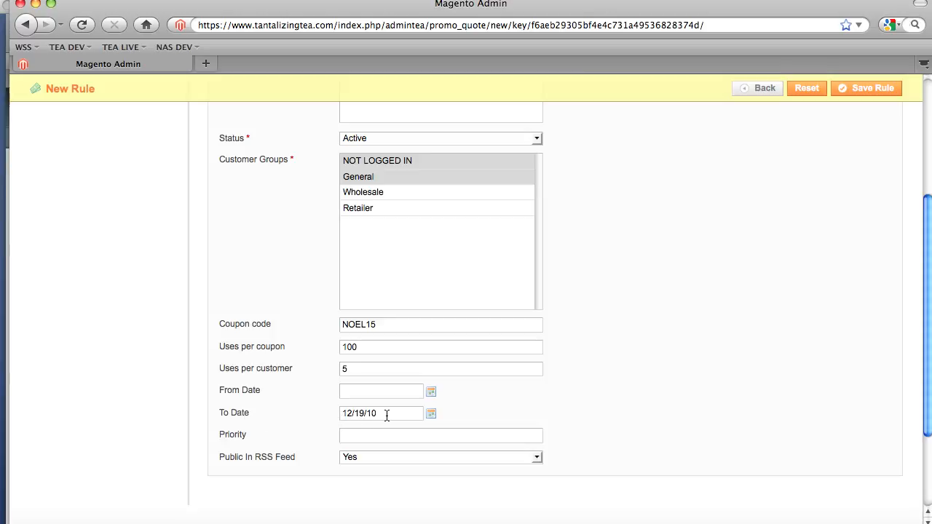
{"action": "left_click", "coordinate": [430, 392]}
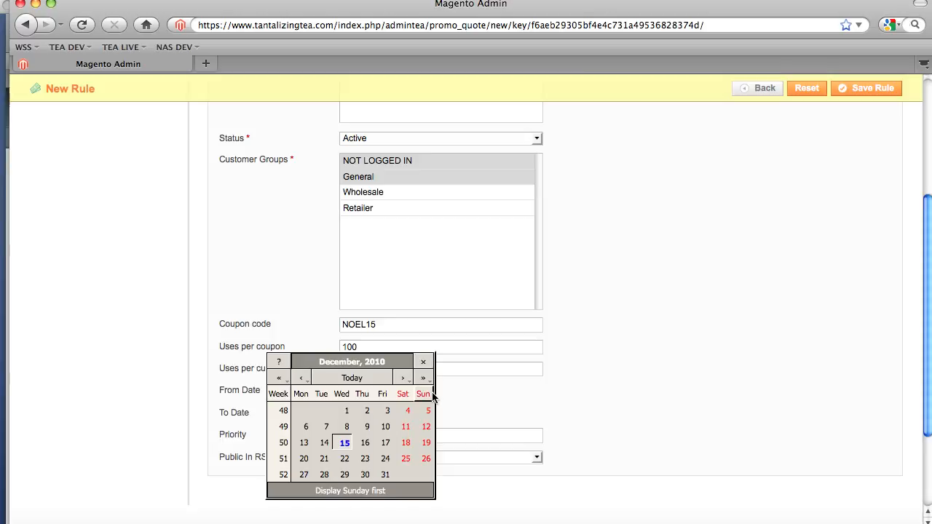
{"action": "left_click", "coordinate": [345, 379]}
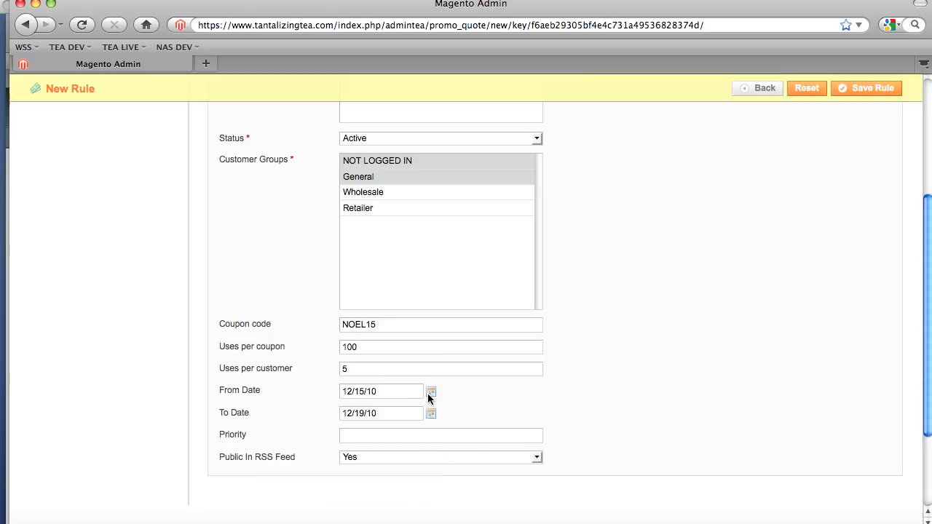
{"action": "left_click", "coordinate": [355, 457]}
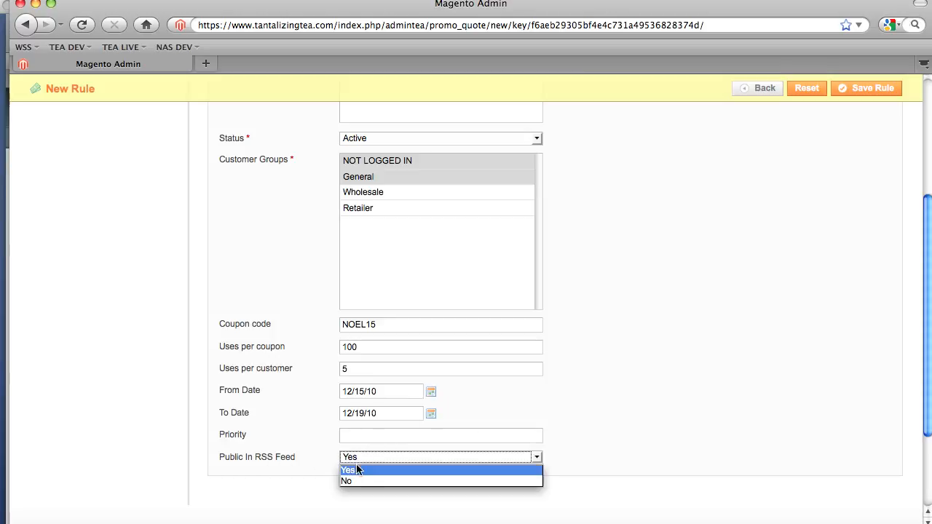
{"action": "left_click", "coordinate": [347, 480]}
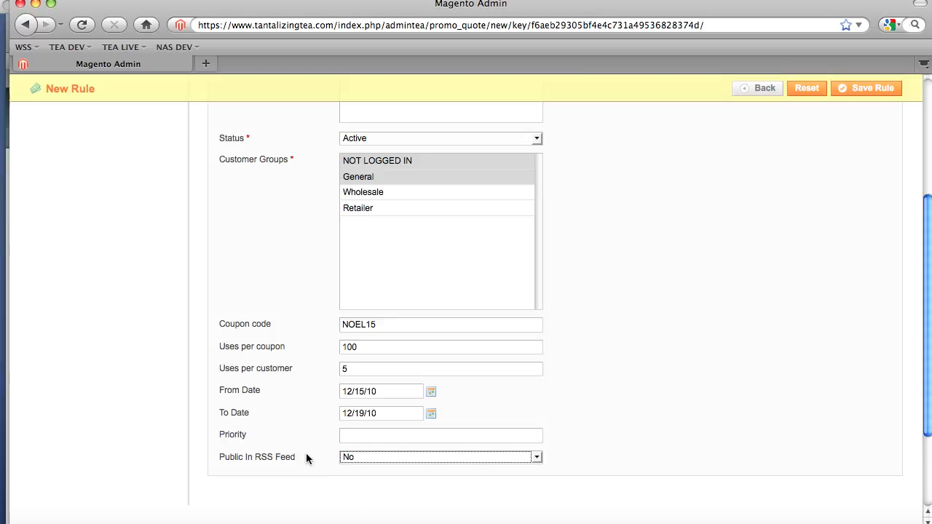
Check the new rule's general information and open its conditions
{"action": "scroll", "coordinate": [343, 453], "scroll_direction": "up", "scroll_amount": 1}
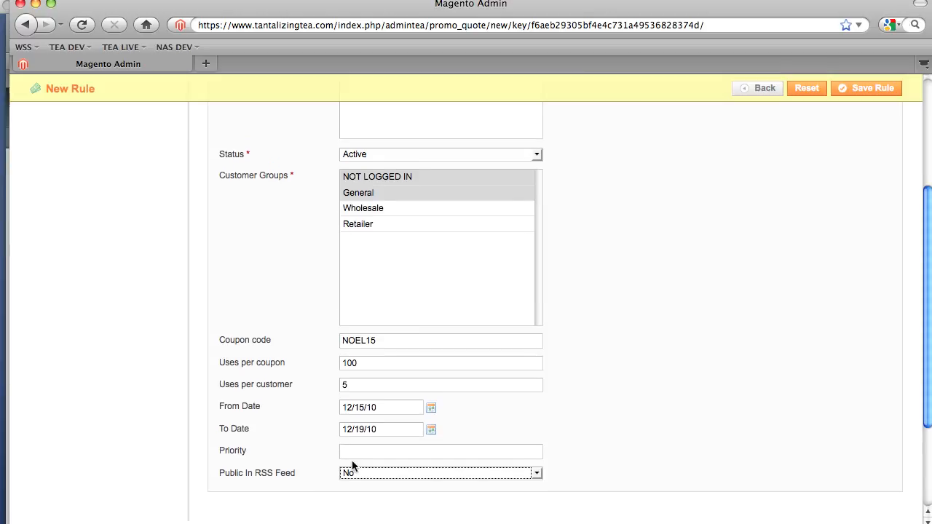
{"action": "scroll", "coordinate": [334, 462], "scroll_direction": "up", "scroll_amount": 3}
{"action": "scroll", "coordinate": [393, 228], "scroll_direction": "up", "scroll_amount": 3}
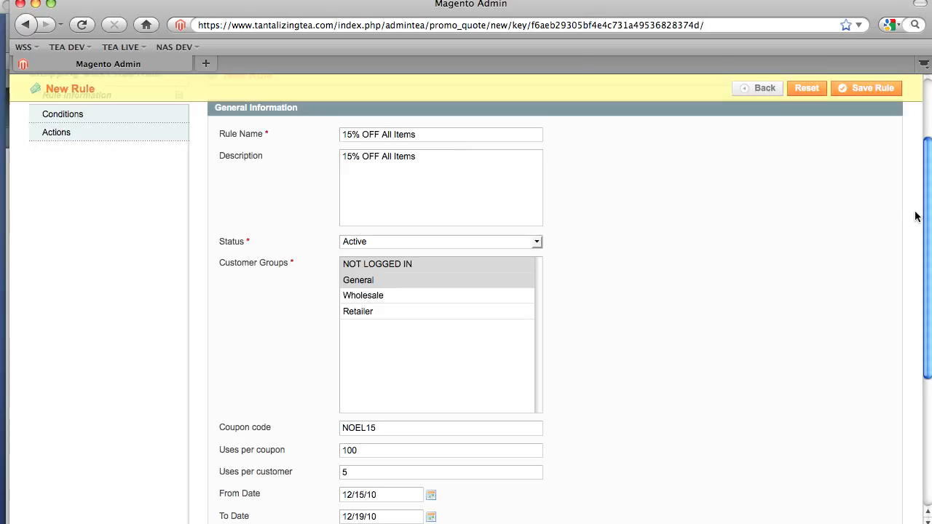
{"action": "scroll", "coordinate": [922, 216], "scroll_direction": "down", "scroll_amount": 3}
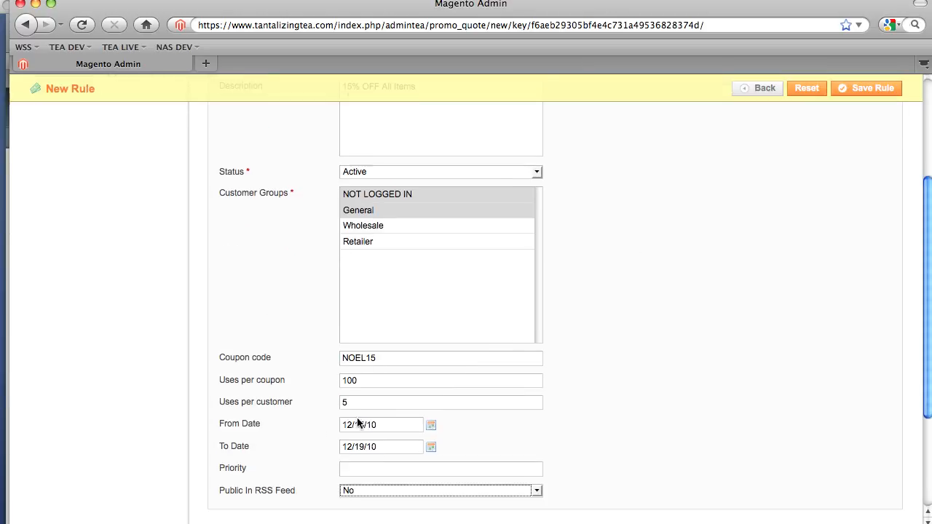
{"action": "scroll", "coordinate": [245, 386], "scroll_direction": "up", "scroll_amount": 5}
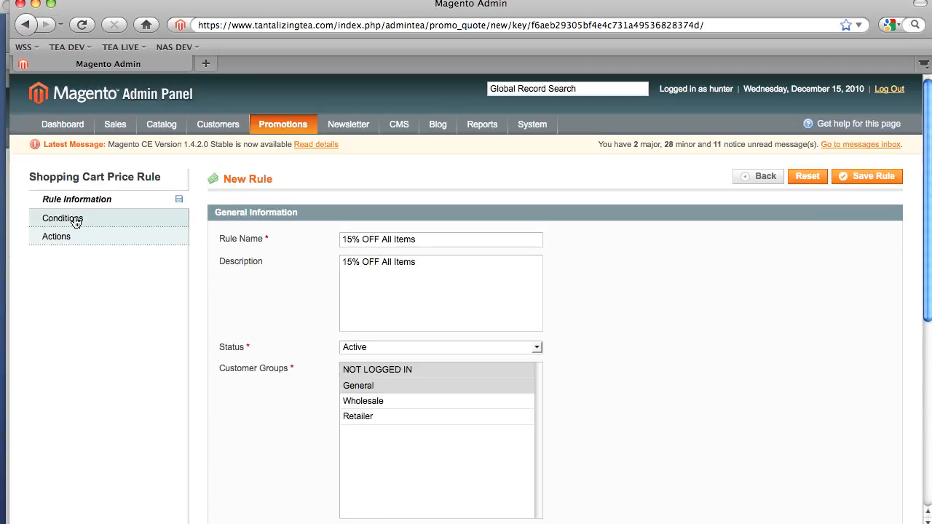
{"action": "left_click", "coordinate": [74, 218]}
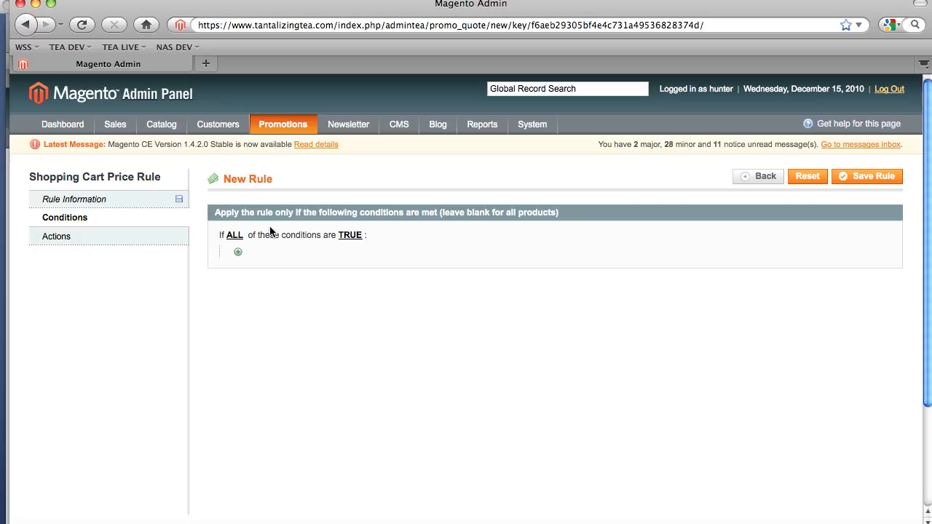
In the rule's actions, apply a percent of product price discount with a discount amount of 15
{"action": "left_click", "coordinate": [75, 237]}
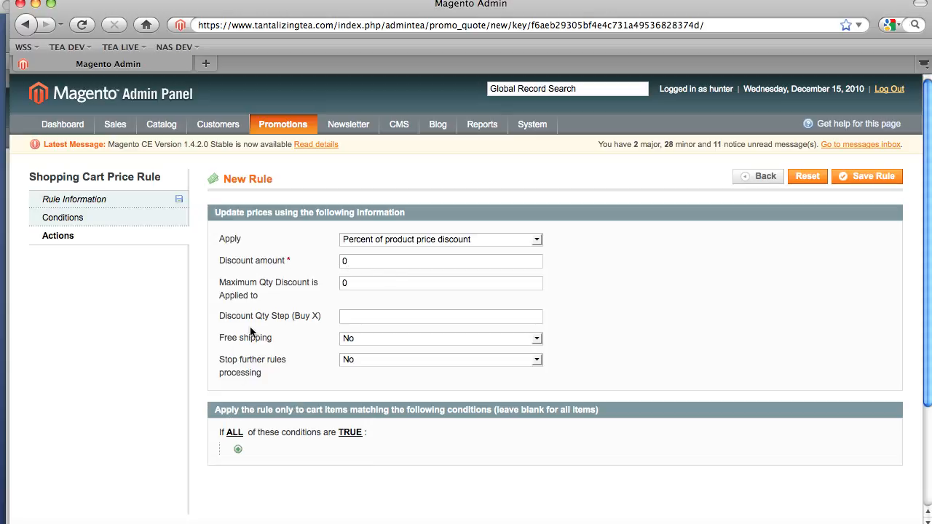
{"action": "left_click", "coordinate": [85, 219]}
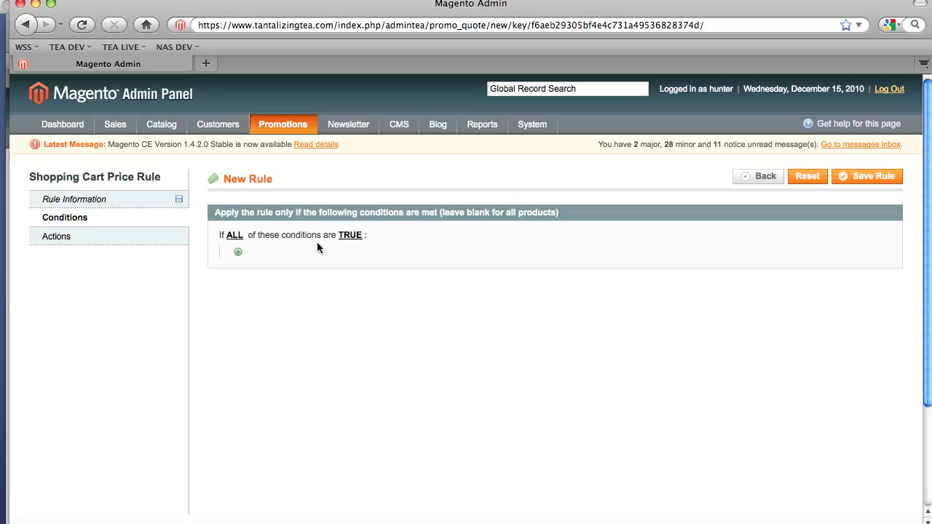
{"action": "left_click", "coordinate": [90, 240]}
{"action": "left_click", "coordinate": [375, 240]}
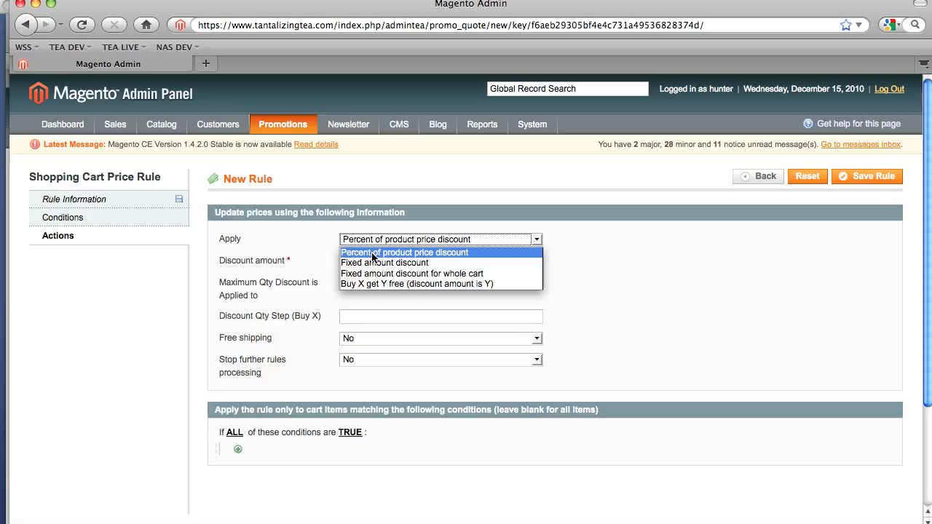
{"action": "left_click", "coordinate": [373, 255]}
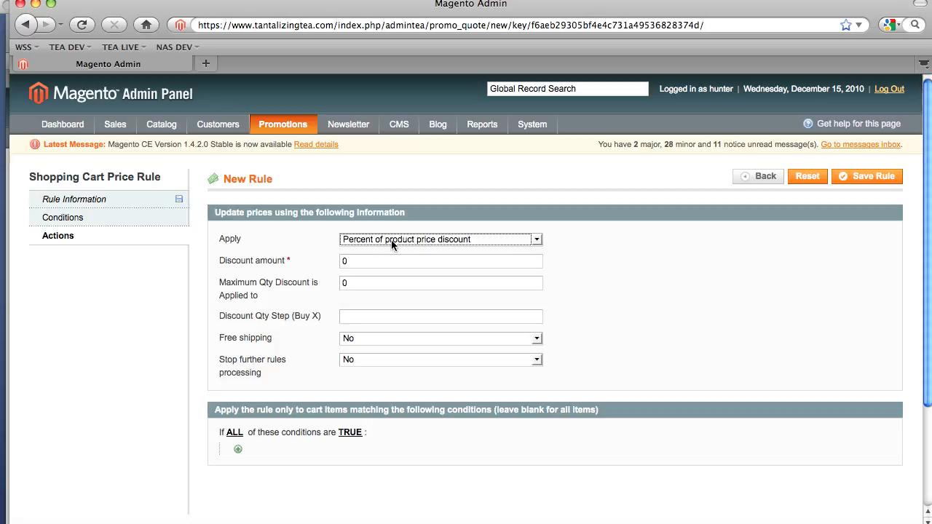
{"action": "double_click", "coordinate": [361, 262]}
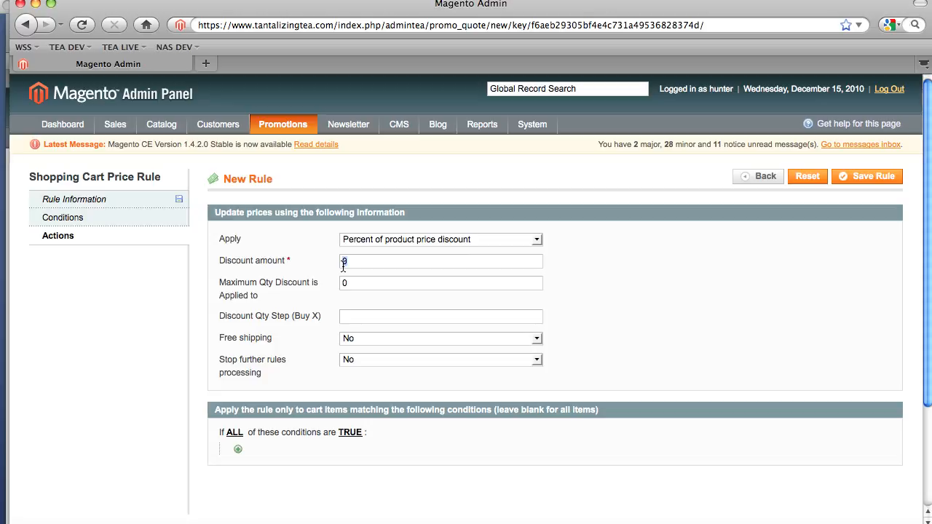
{"action": "type", "text": "15"}
{"action": "left_click", "coordinate": [371, 273]}
{"action": "key", "text": "Tab"}
Set Stop further rules processing to Yes and save the rule
{"action": "left_click", "coordinate": [366, 361]}
{"action": "left_click", "coordinate": [370, 372]}
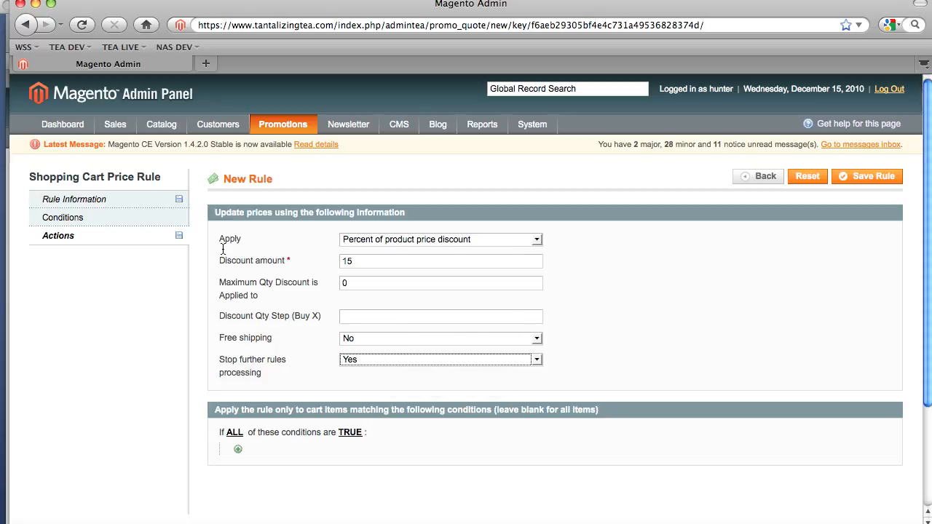
{"action": "left_click", "coordinate": [866, 177]}
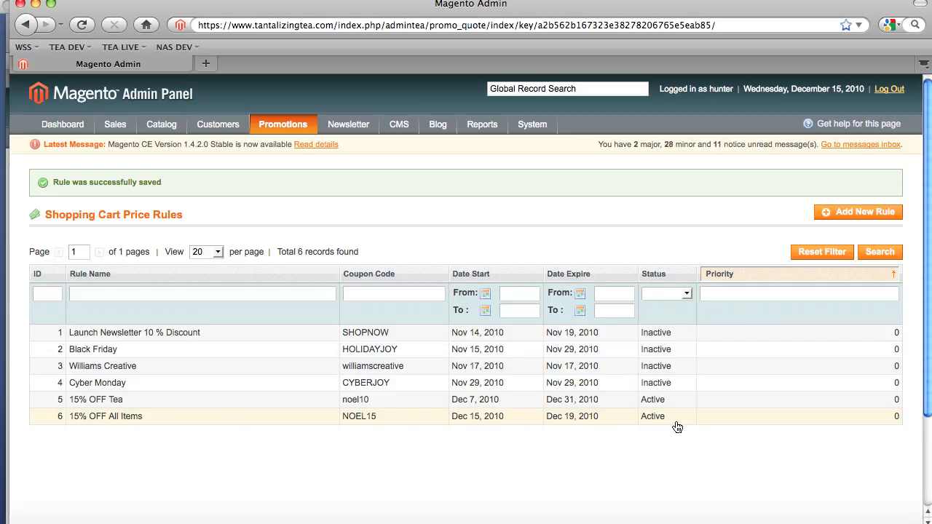
Open a new browser tab
{"action": "left_click", "coordinate": [58, 1]}
{"action": "left_click", "coordinate": [80, 13]}
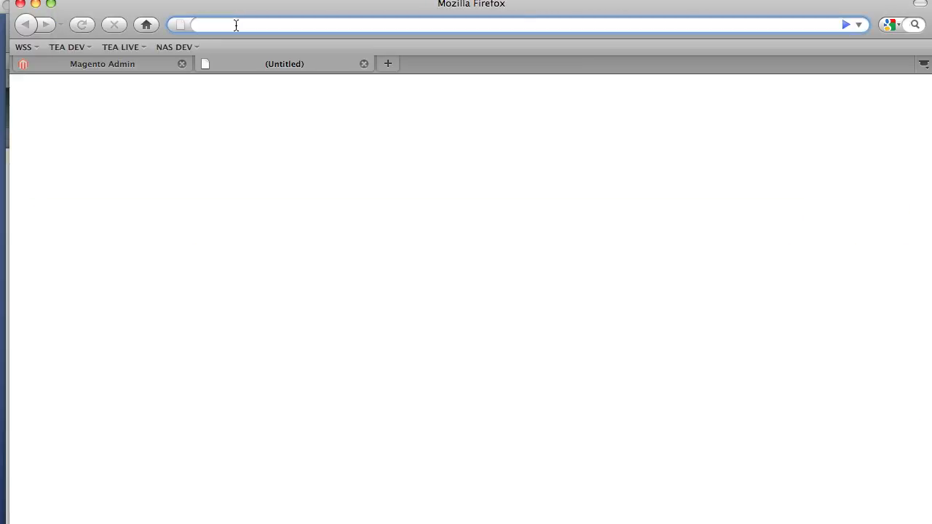
{"action": "type", "text": "ww."}
{"action": "key", "text": "BackSpace"}
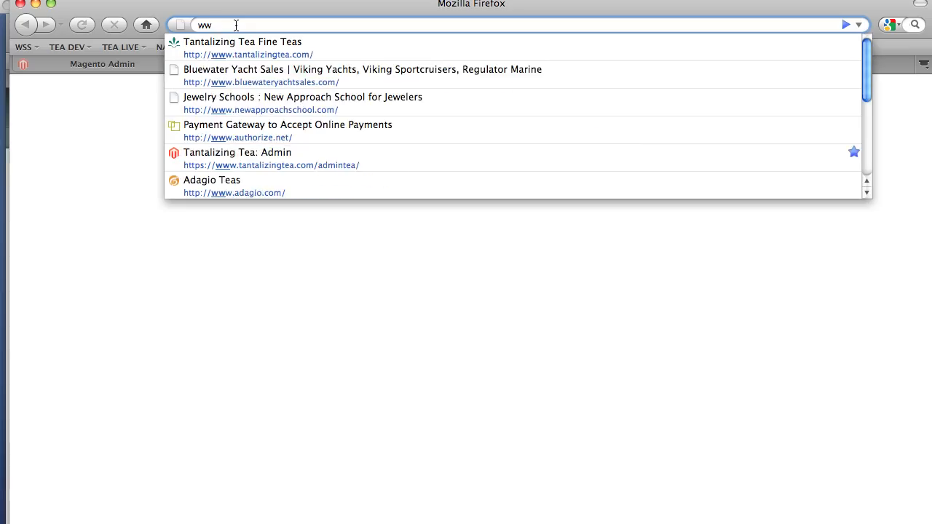
{"action": "key", "text": "Down"}
{"action": "key", "text": "Down"}
{"action": "key", "text": "Return"}
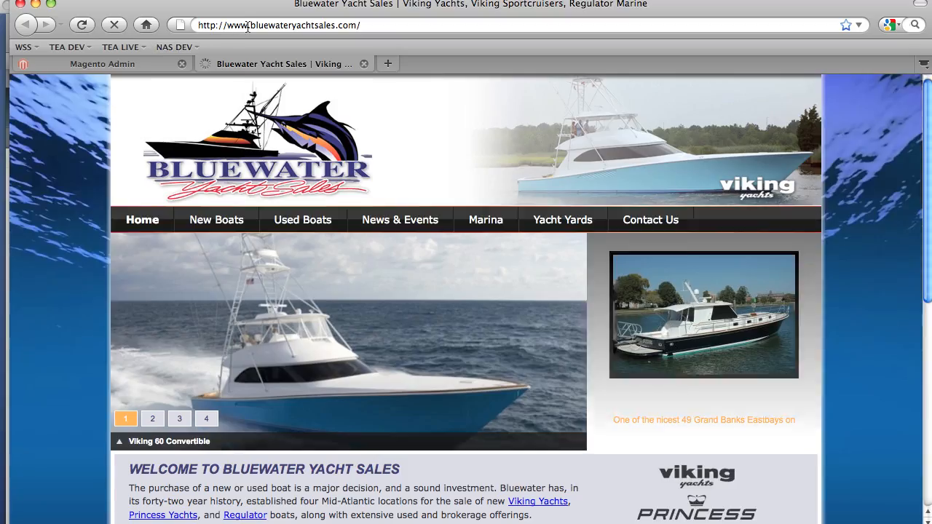
{"action": "left_click_drag", "start_coordinate": [247, 27], "coordinate": [422, 34]}
{"action": "type", "text": "tan"}
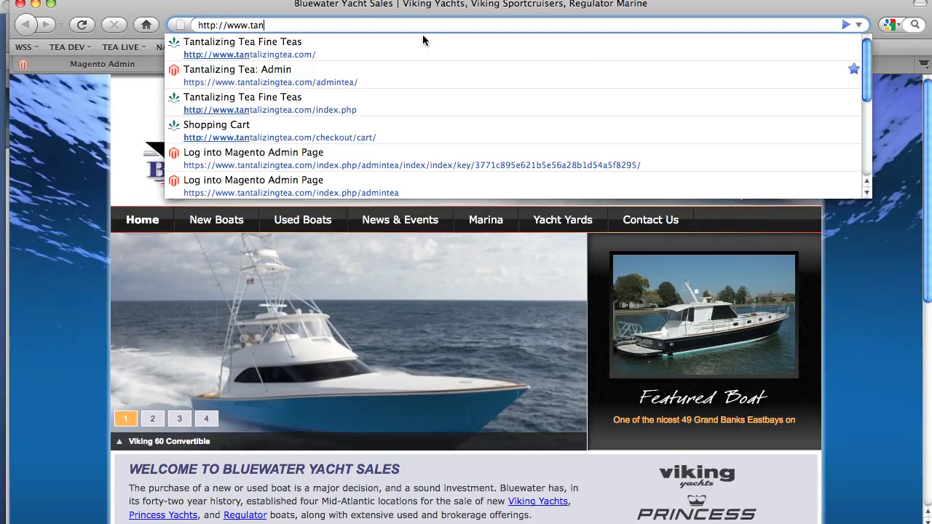
{"action": "key", "text": "Down"}
{"action": "key", "text": "Return"}
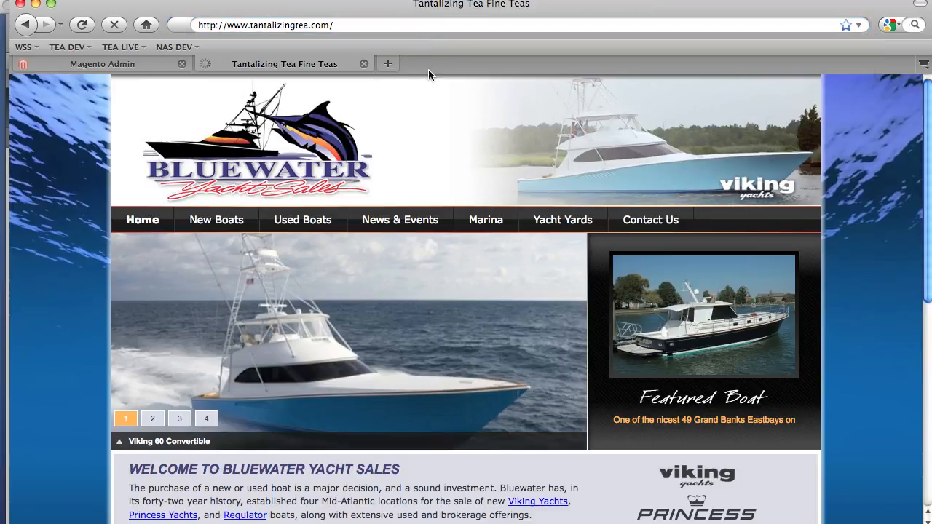
{"action": "key", "text": "F12"}
{"action": "mouse_move", "coordinate": [471, 239]}
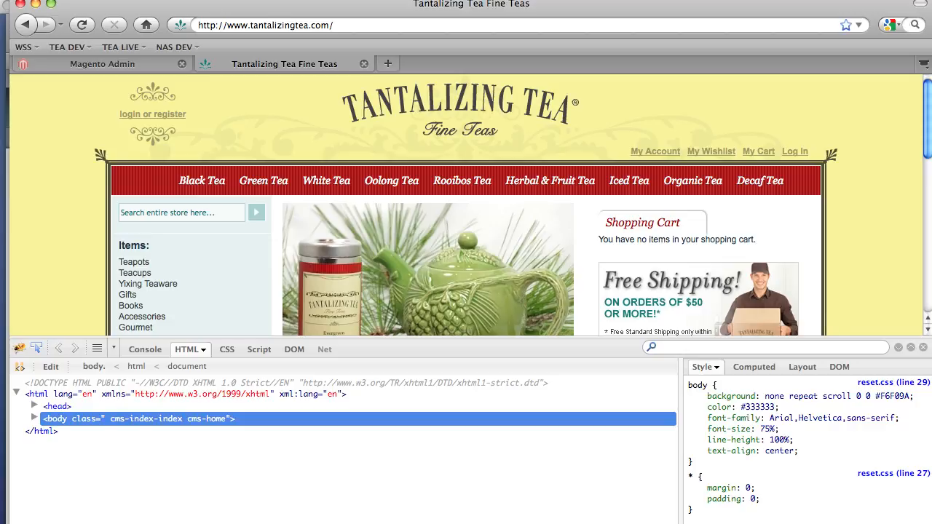
{"action": "left_click", "coordinate": [927, 348]}
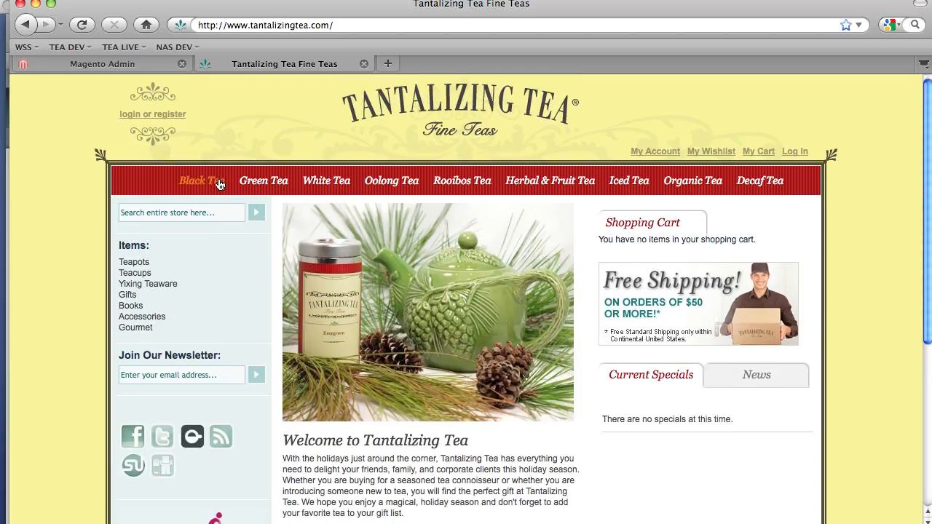
Find the Bamboo Songbird Teapot among the store's teapots and add it to the cart
{"action": "left_click", "coordinate": [145, 267]}
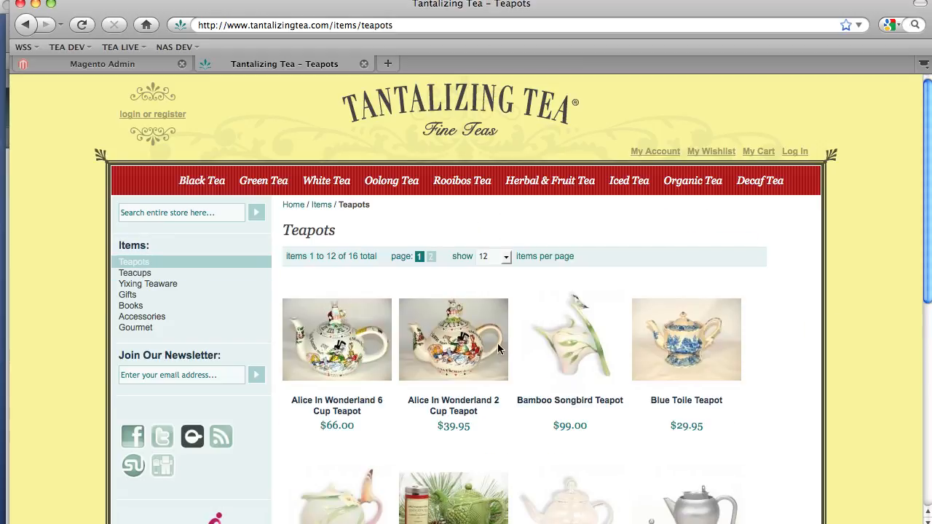
{"action": "scroll", "coordinate": [509, 292], "scroll_direction": "down", "scroll_amount": 3}
{"action": "left_click", "coordinate": [578, 310]}
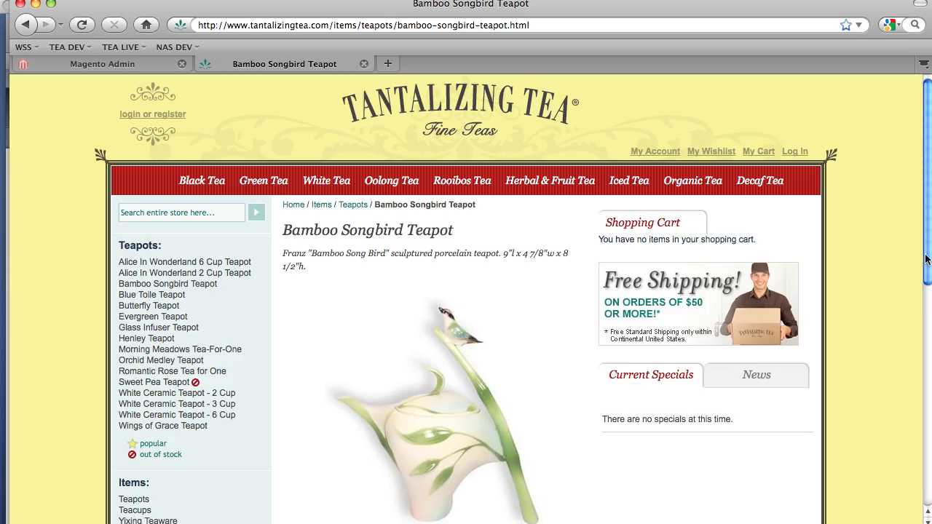
{"action": "left_click_drag", "start_coordinate": [926, 259], "coordinate": [924, 399]}
{"action": "left_click", "coordinate": [545, 345]}
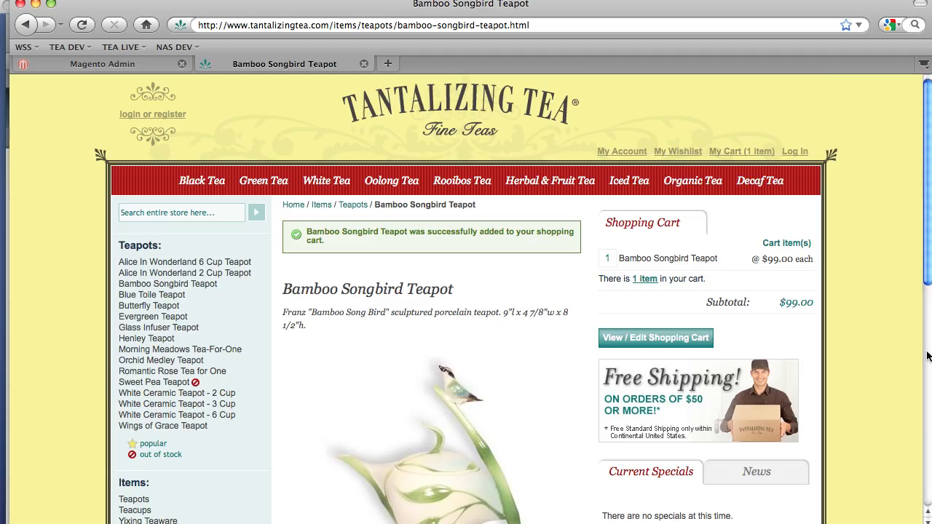
Add one 8 ounce bag of Gunpowder Pinhead Organic green tea to the cart
{"action": "left_click", "coordinate": [927, 353]}
{"action": "left_click_drag", "start_coordinate": [927, 340], "coordinate": [918, 164]}
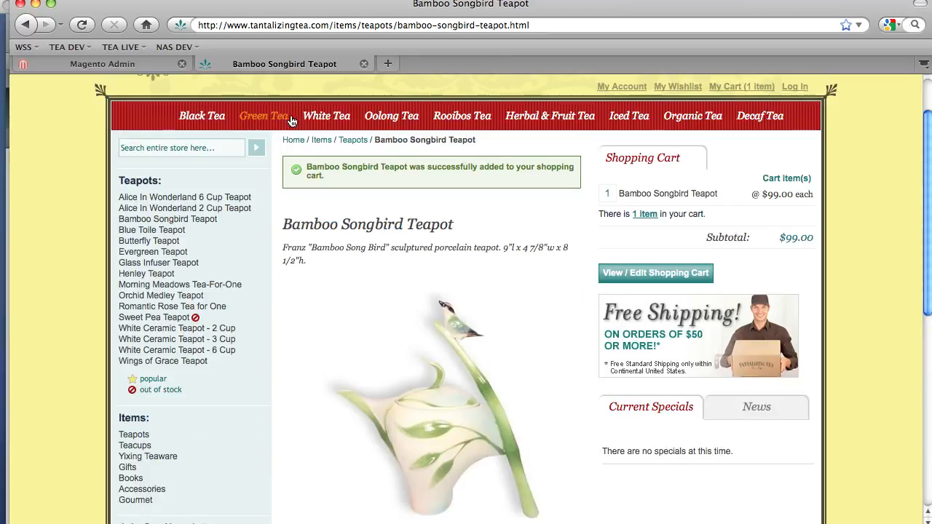
{"action": "left_click", "coordinate": [260, 128]}
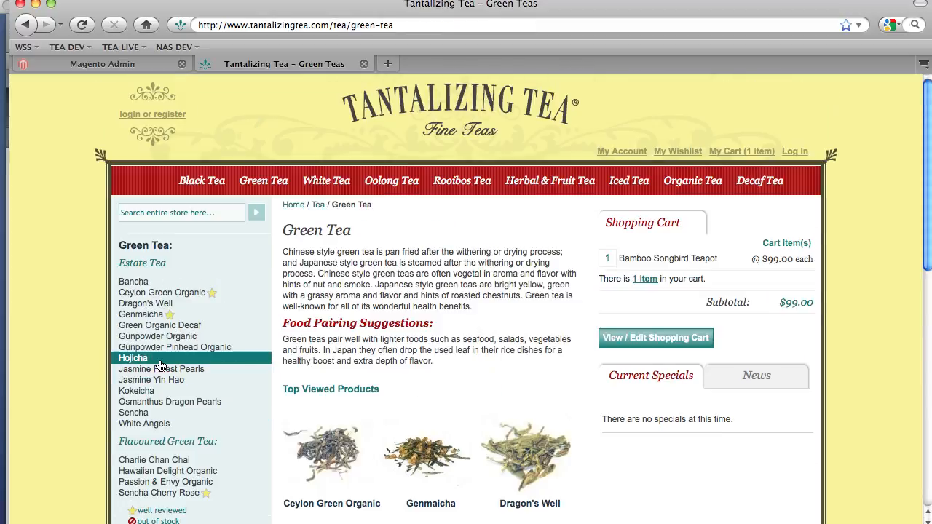
{"action": "left_click", "coordinate": [159, 351]}
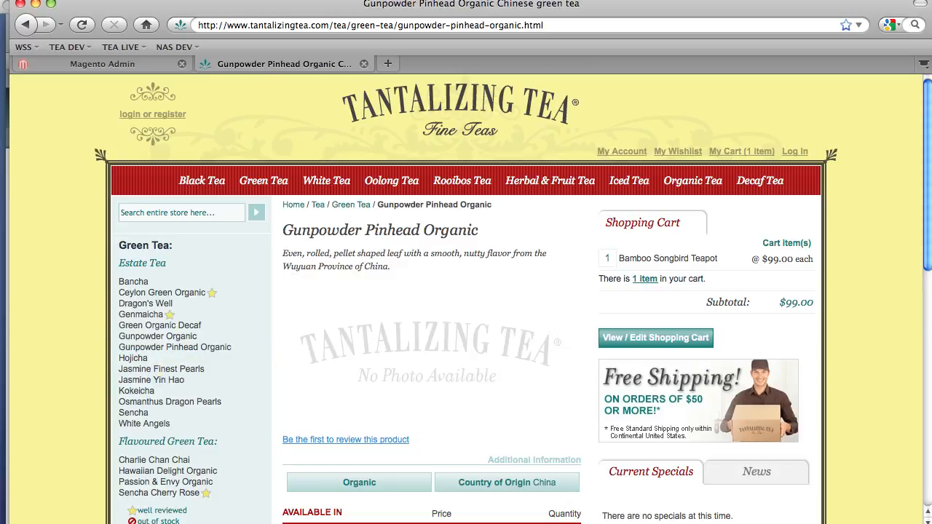
{"action": "left_click_drag", "start_coordinate": [928, 226], "coordinate": [928, 280]}
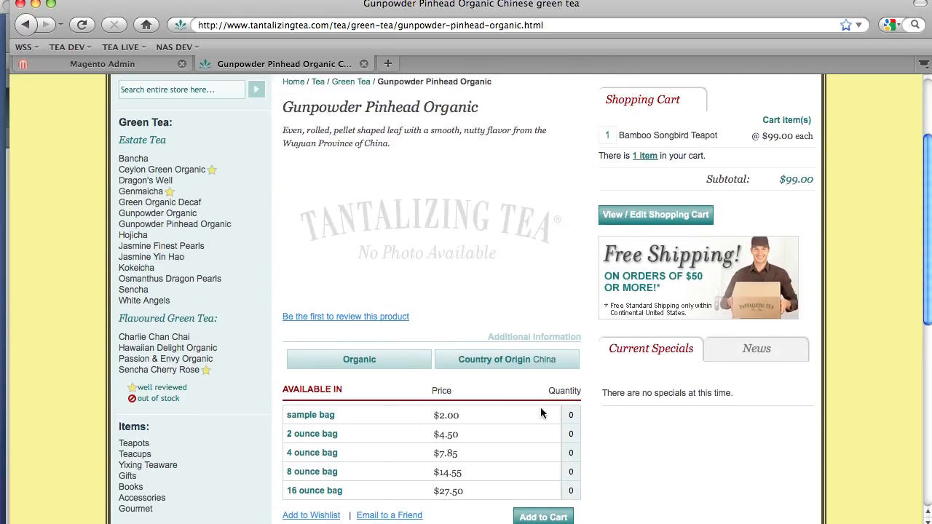
{"action": "left_click", "coordinate": [572, 452]}
{"action": "left_click", "coordinate": [570, 471]}
{"action": "type", "text": "1"}
{"action": "left_click", "coordinate": [543, 517]}
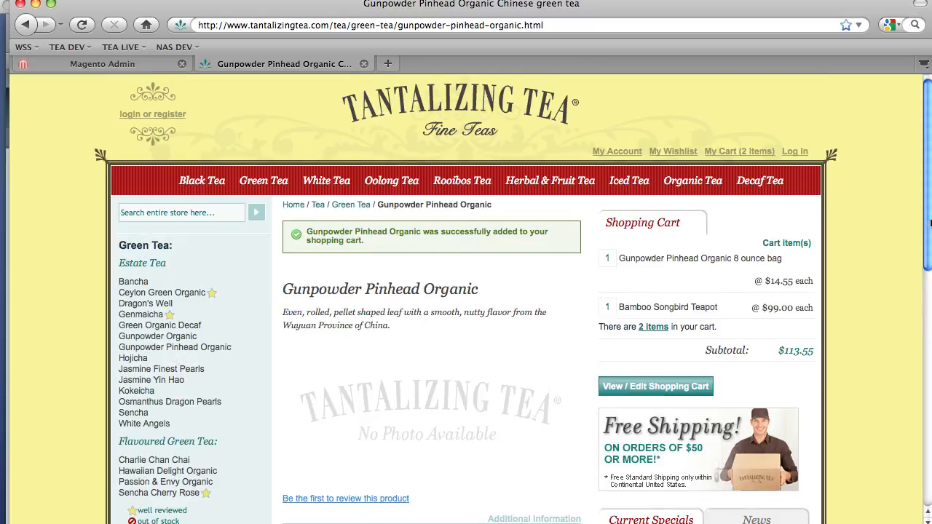
Open the shopping cart and apply the coupon code noel15
{"action": "scroll", "coordinate": [929, 222], "scroll_direction": "down", "scroll_amount": 4}
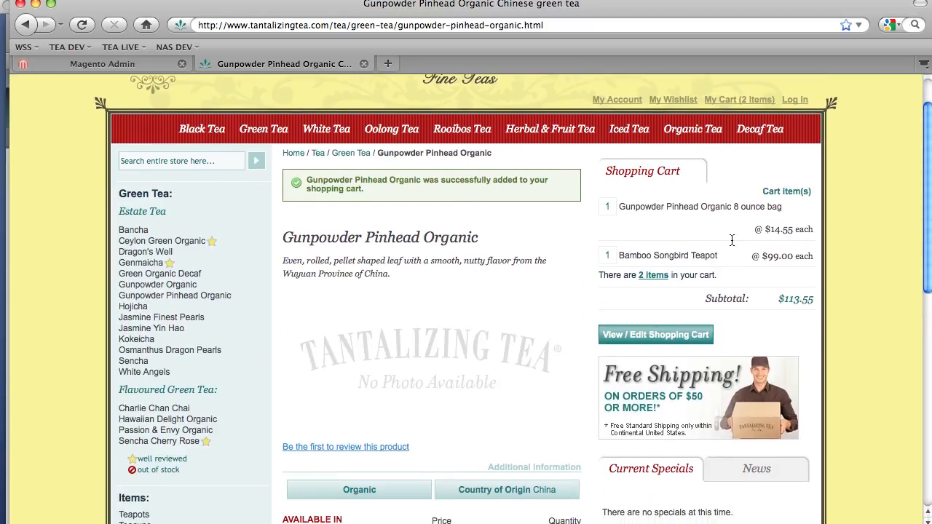
{"action": "left_click", "coordinate": [643, 344]}
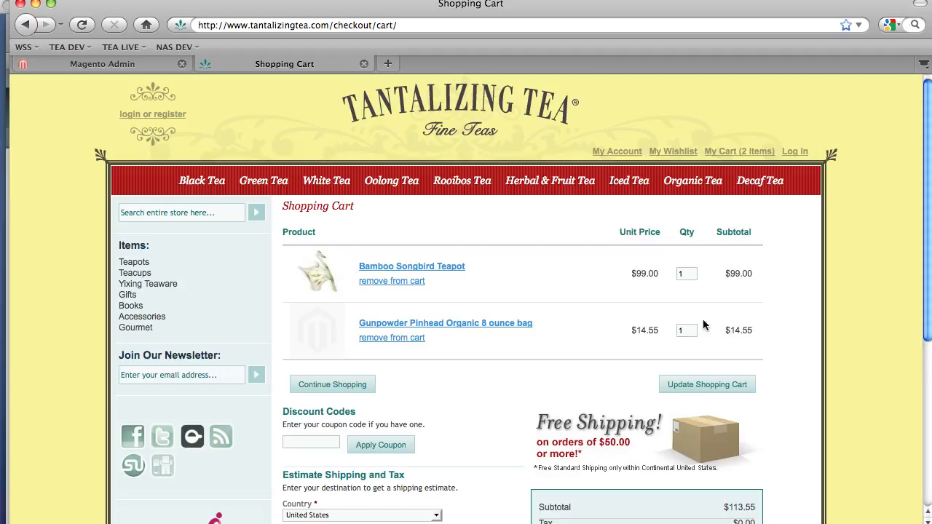
{"action": "left_click_drag", "start_coordinate": [928, 268], "coordinate": [928, 323]}
{"action": "left_click", "coordinate": [303, 349]}
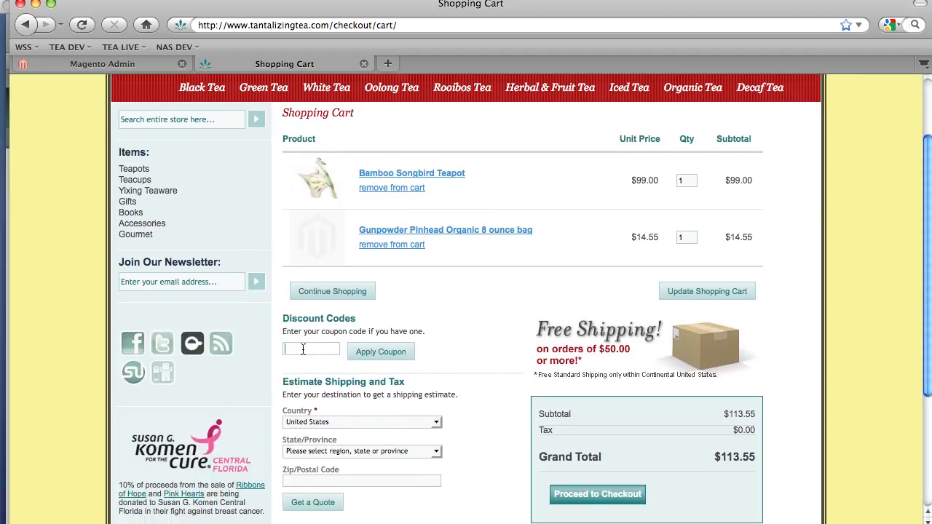
{"action": "type", "text": "noel"}
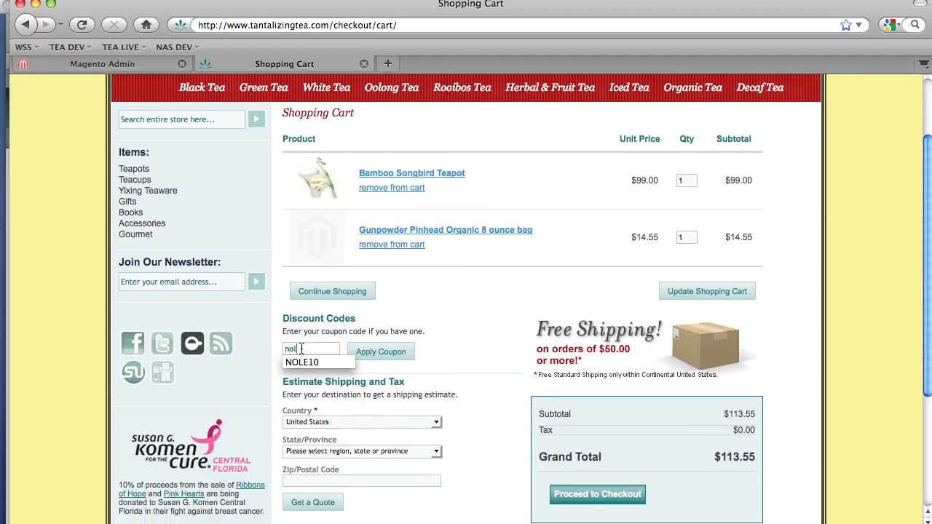
{"action": "type", "text": "15"}
{"action": "key", "text": "Tab"}
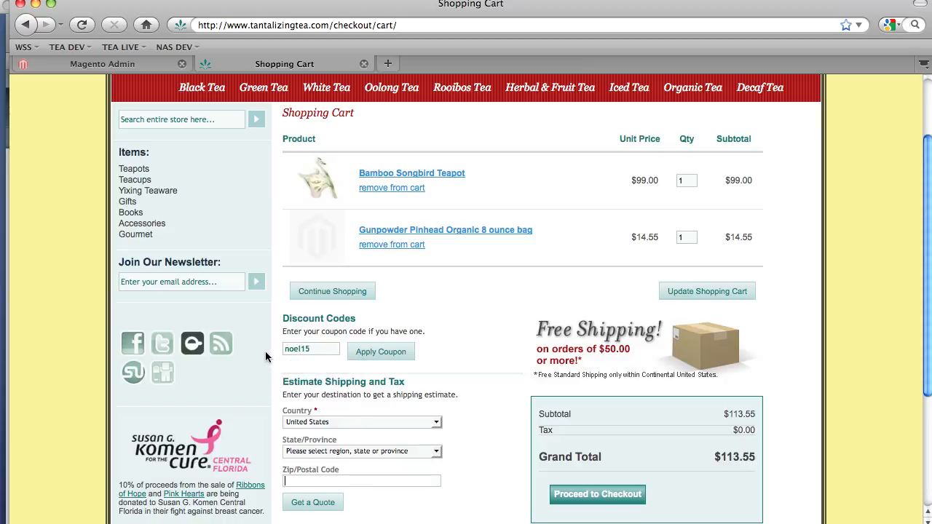
{"action": "left_click", "coordinate": [377, 351]}
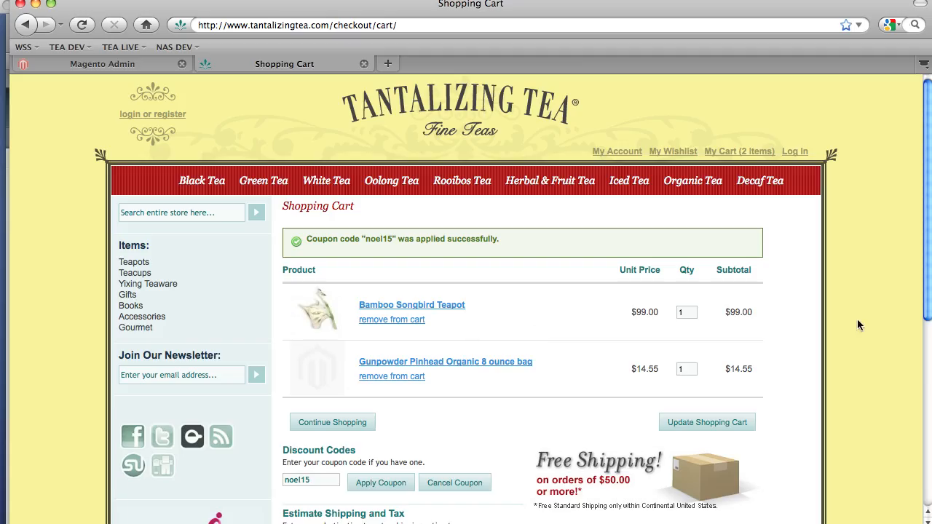
Review the cart's discount and grand total, and open Calculator beside the cart
{"action": "scroll", "coordinate": [909, 284], "scroll_direction": "down", "scroll_amount": 3}
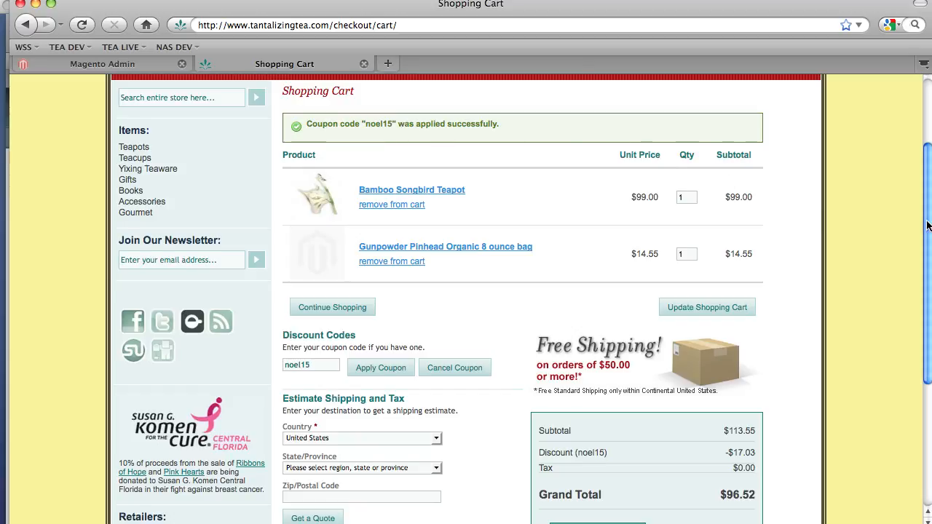
{"action": "scroll", "coordinate": [521, 299], "scroll_direction": "down", "scroll_amount": 1}
{"action": "left_click", "coordinate": [755, 514]}
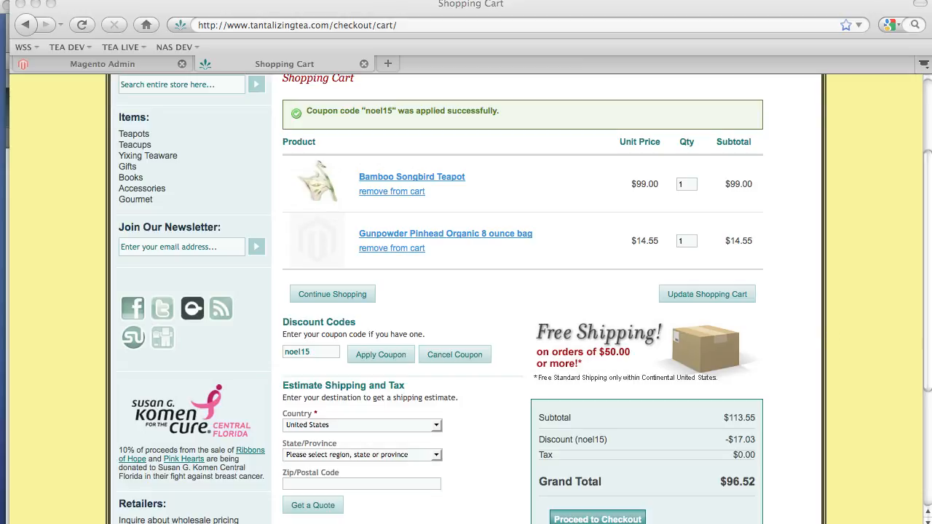
{"action": "left_click_drag", "start_coordinate": [813, 140], "coordinate": [850, 125]}
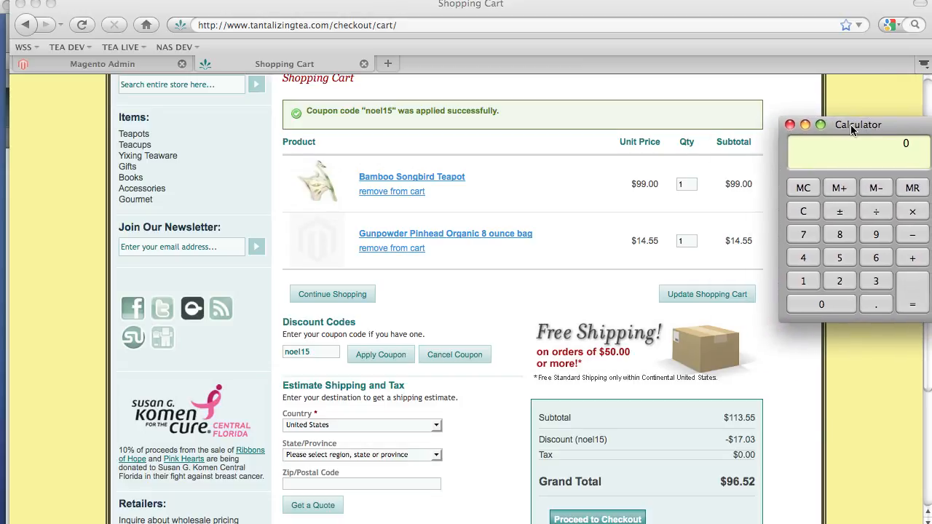
{"action": "left_click", "coordinate": [802, 90]}
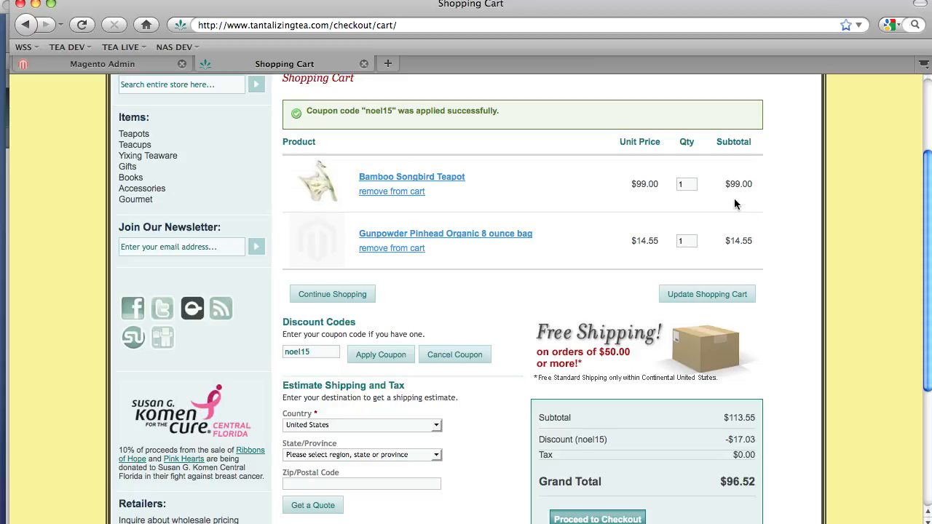
{"action": "key", "text": "super+Tab"}
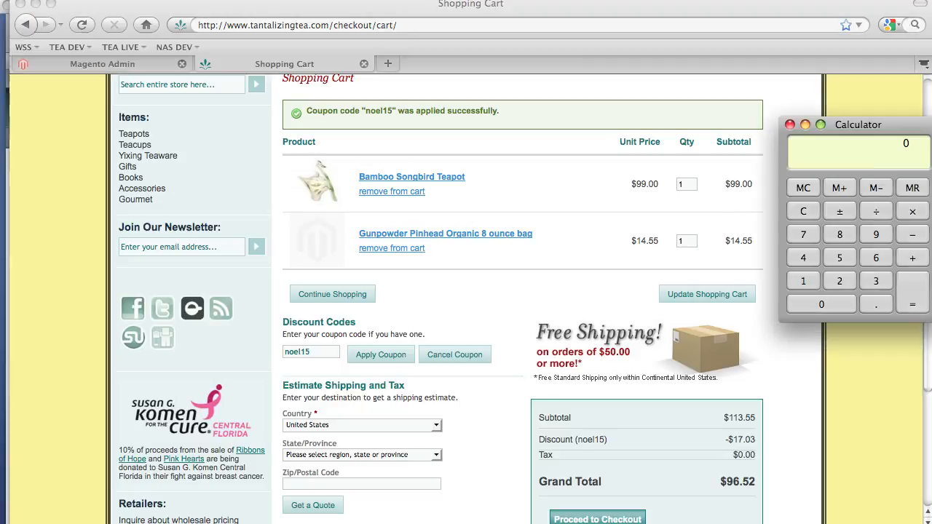
Calculate 15% of the teapot's price as 99 × .15 and note the result 14.85 in a new text document
{"action": "type", "text": "99"}
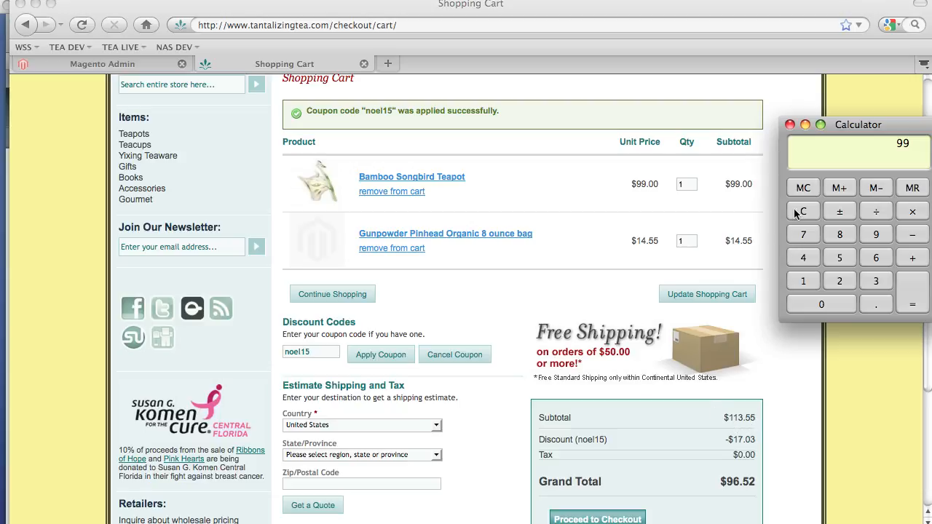
{"action": "left_click", "coordinate": [921, 218]}
{"action": "left_click", "coordinate": [918, 219]}
{"action": "left_click", "coordinate": [876, 306]}
{"action": "left_click", "coordinate": [802, 281]}
{"action": "left_click", "coordinate": [840, 257]}
{"action": "left_click", "coordinate": [912, 291]}
{"action": "left_click", "coordinate": [279, 516]}
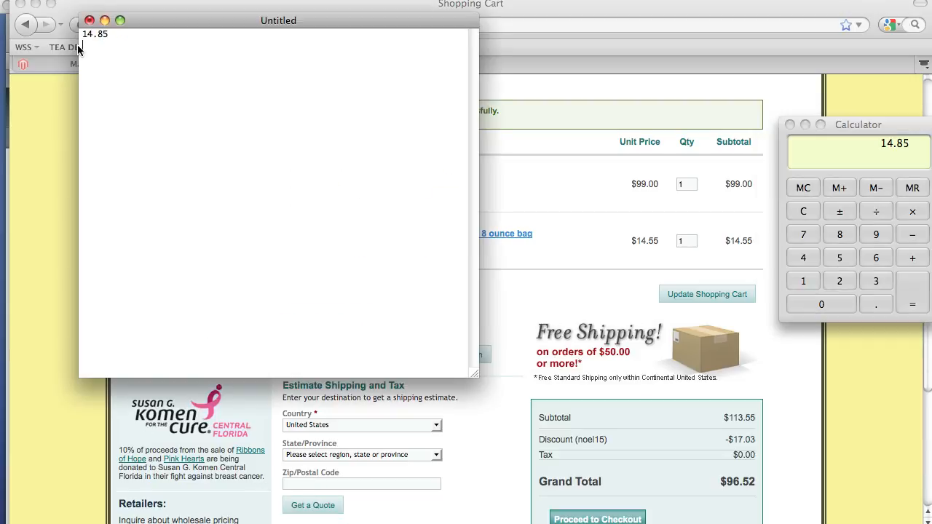
Calculate 15% of the green tea's price in Calculator as 14.55 × .15 and note 2.18 below 14.85 in the text document
{"action": "left_click", "coordinate": [724, 151]}
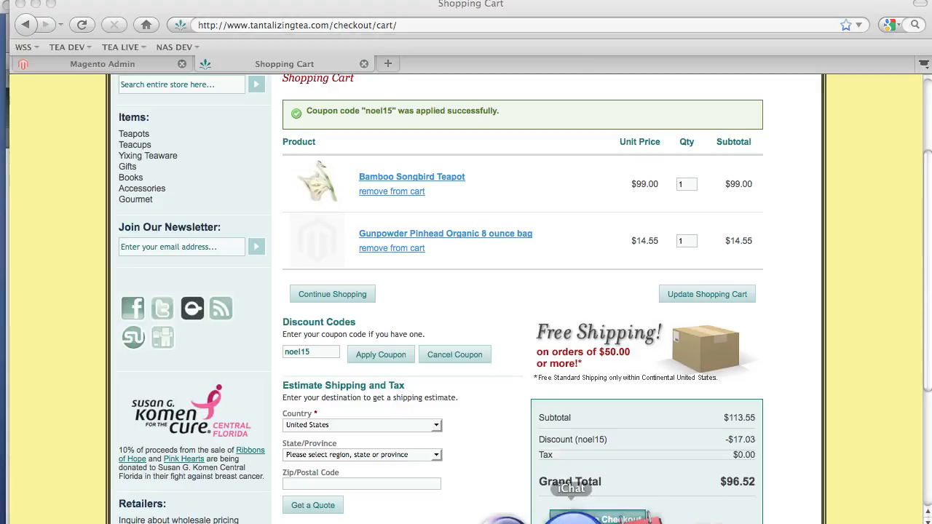
{"action": "left_click", "coordinate": [726, 515]}
{"action": "left_click", "coordinate": [803, 211]}
{"action": "left_click", "coordinate": [802, 281]}
{"action": "left_click", "coordinate": [802, 258]}
{"action": "left_click", "coordinate": [875, 305]}
{"action": "left_click", "coordinate": [839, 258]}
{"action": "left_click", "coordinate": [839, 258]}
{"action": "left_click", "coordinate": [912, 211]}
{"action": "left_click", "coordinate": [875, 304]}
{"action": "left_click", "coordinate": [804, 281]}
{"action": "left_click", "coordinate": [840, 258]}
{"action": "left_click", "coordinate": [912, 297]}
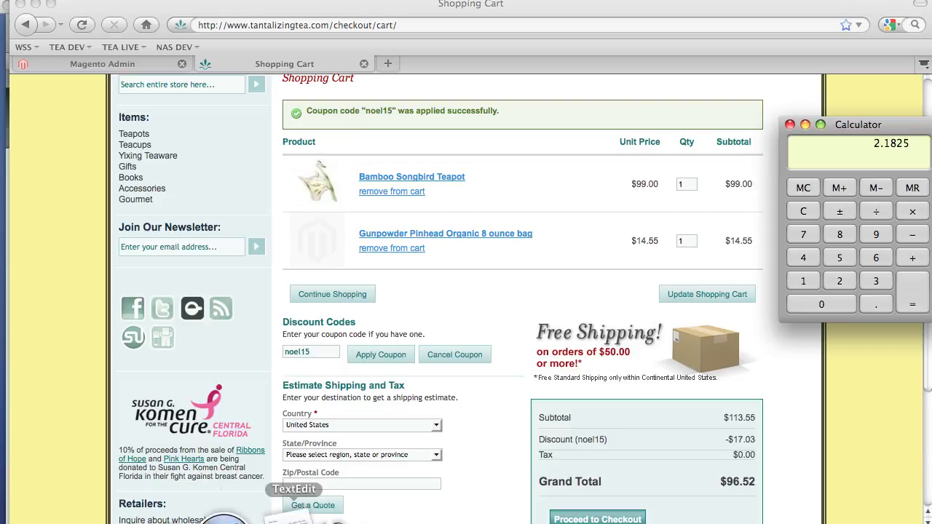
{"action": "left_click", "coordinate": [278, 513]}
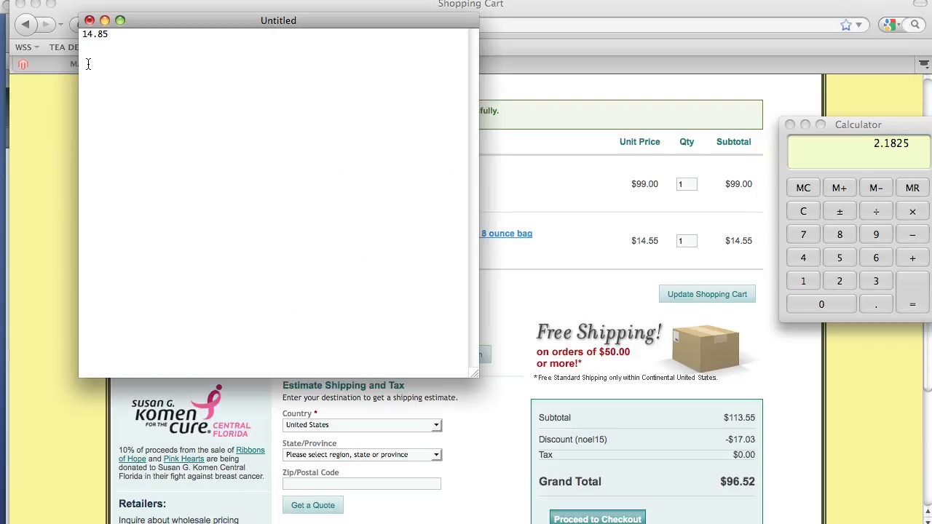
{"action": "type", "text": "2.18"}
Add 2.18 and 14.85 in Calculator and compare the sum with the noel15 discount in the storefront cart
{"action": "left_click", "coordinate": [862, 133]}
{"action": "left_click", "coordinate": [803, 211]}
{"action": "type", "text": "2.18+14.85"}
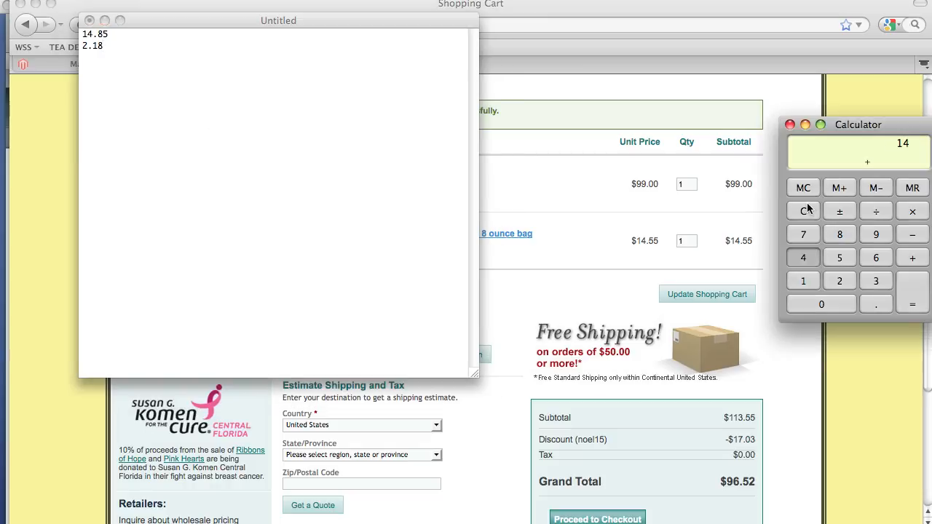
{"action": "left_click", "coordinate": [803, 212]}
{"action": "left_click", "coordinate": [758, 439]}
{"action": "scroll", "coordinate": [873, 407], "scroll_direction": "down", "scroll_amount": 2}
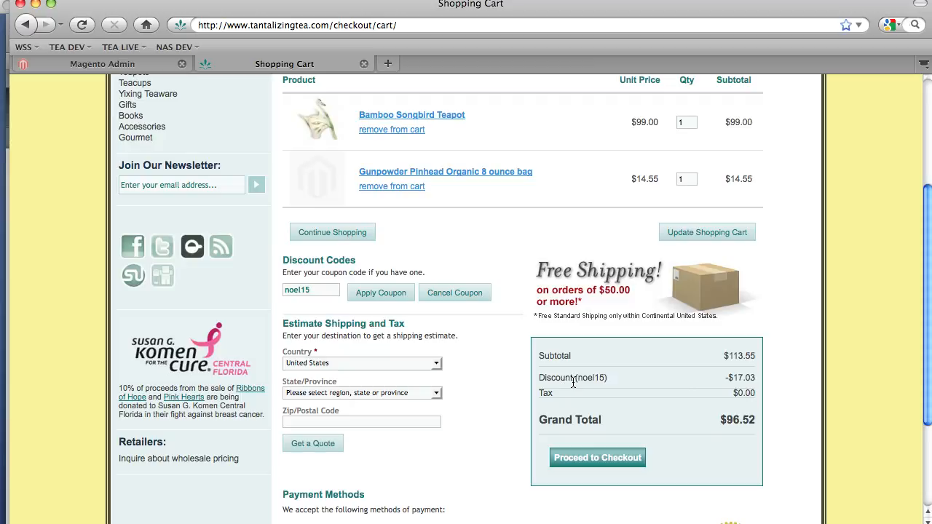
{"action": "left_click_drag", "start_coordinate": [927, 338], "coordinate": [921, 270]}
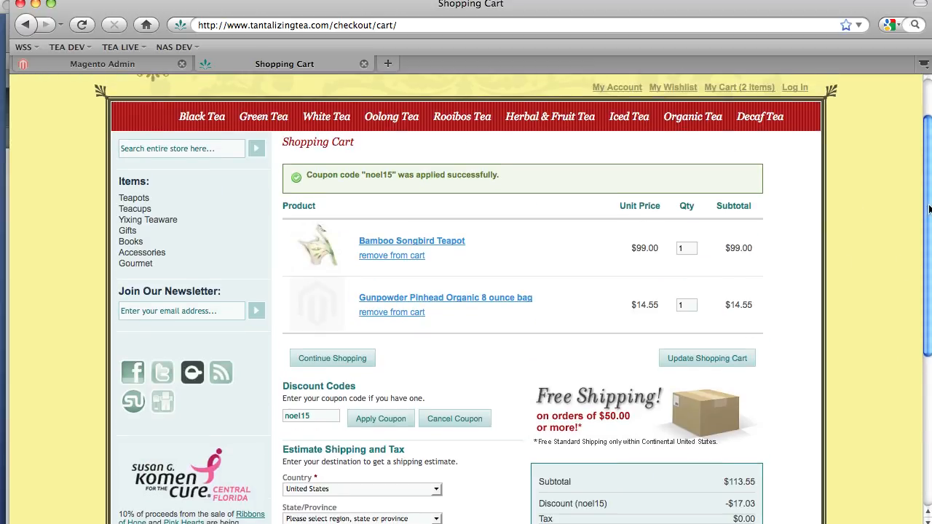
{"action": "scroll", "coordinate": [928, 210], "scroll_direction": "up", "scroll_amount": 2}
{"action": "scroll", "coordinate": [445, 226], "scroll_direction": "up", "scroll_amount": 1}
{"action": "scroll", "coordinate": [444, 226], "scroll_direction": "up", "scroll_amount": 1}
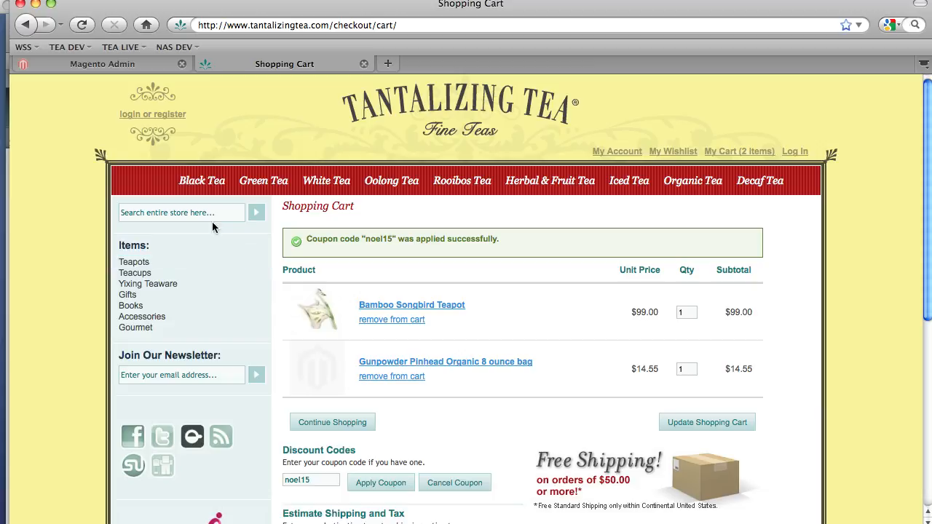
Open the 15% OFF All Items rule in Magento Admin, compare its customer groups with the storefront's login state, and return to the rules list
{"action": "left_click", "coordinate": [117, 63]}
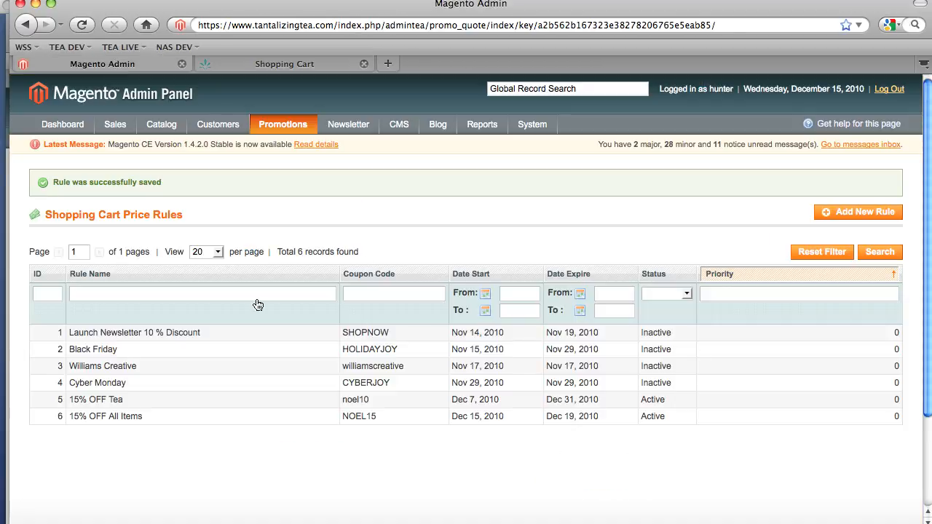
{"action": "left_click", "coordinate": [115, 421]}
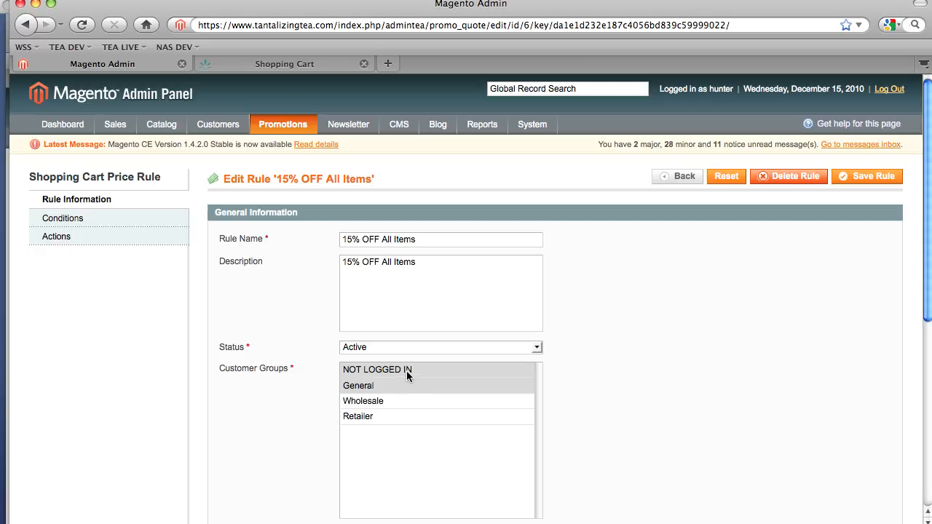
{"action": "left_click", "coordinate": [217, 61]}
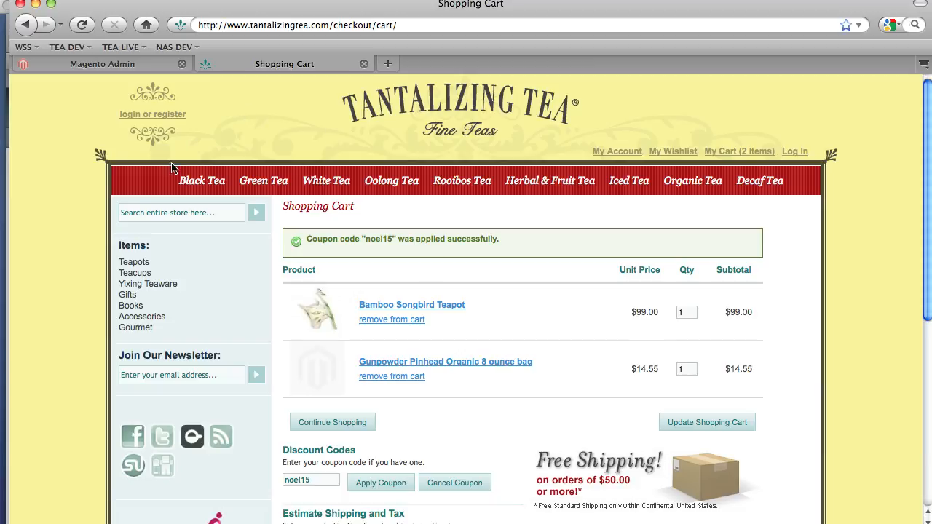
{"action": "left_click", "coordinate": [127, 65]}
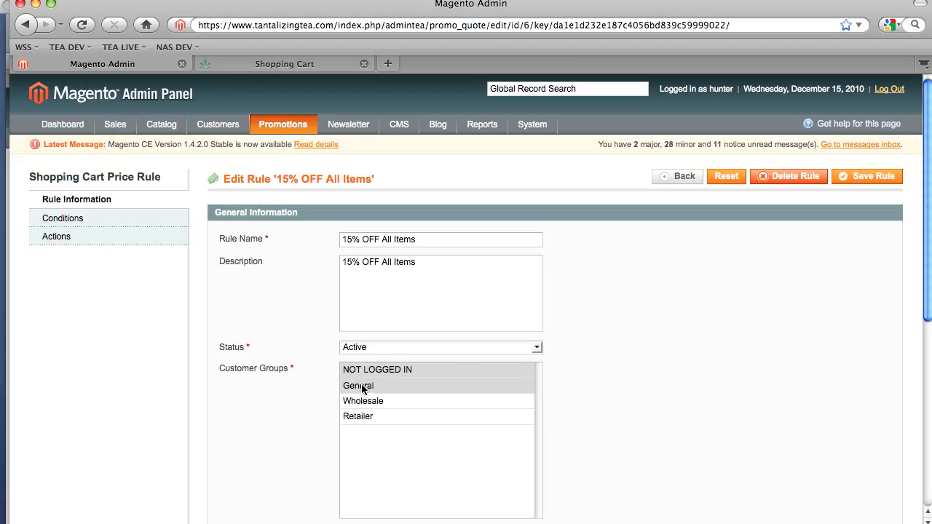
{"action": "left_click", "coordinate": [684, 178]}
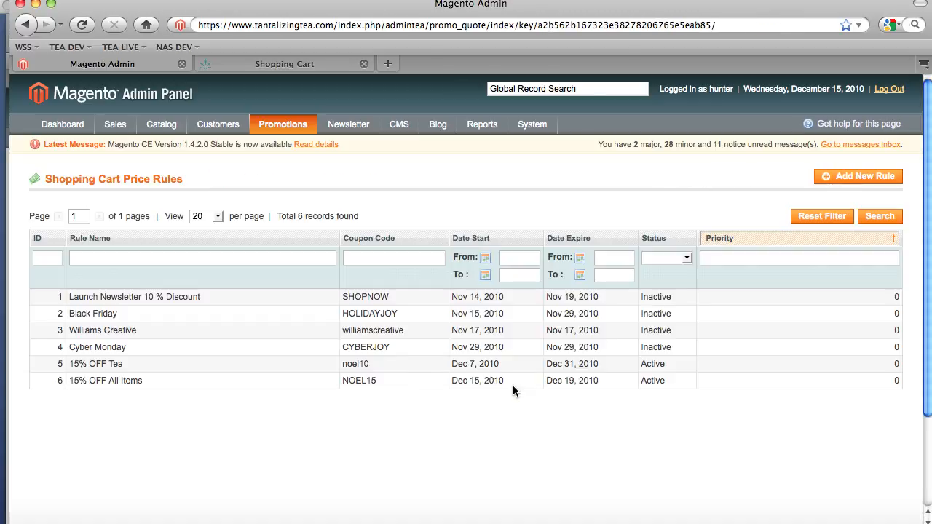
{"action": "left_click", "coordinate": [556, 0]}
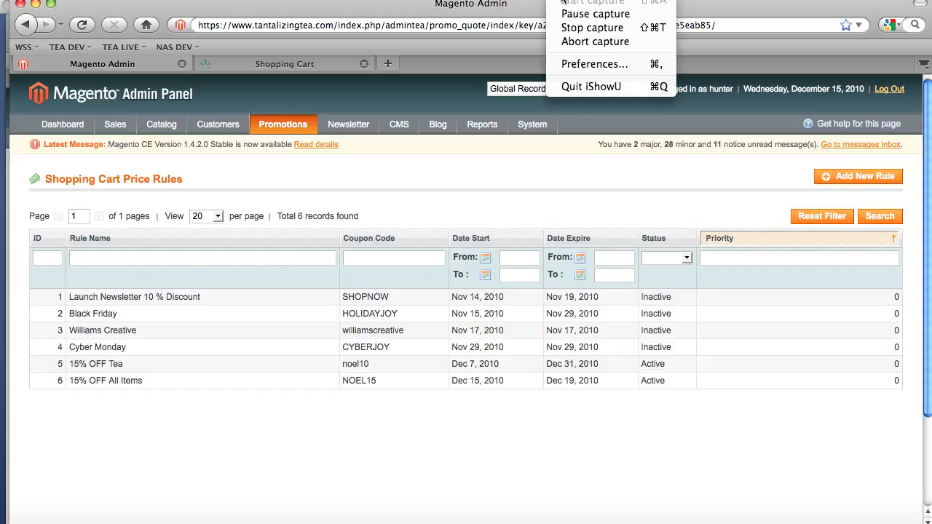